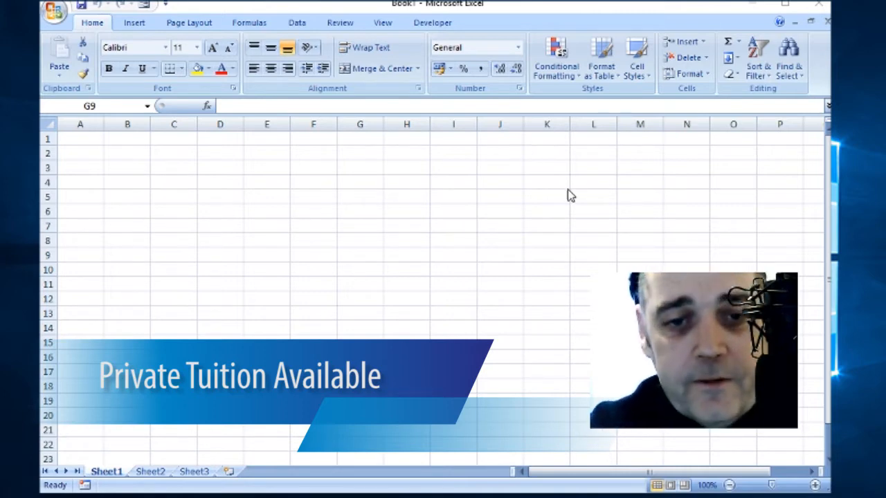
# Step: Select sample parts of the blank sheet: cell E4, column G, row 6 and cell I3
pyautogui.click(567, 222)
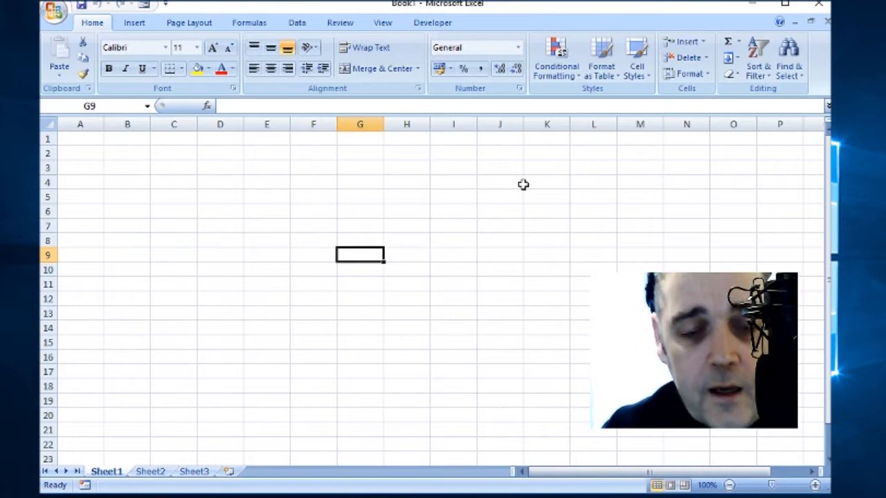
pyautogui.click(246, 180)
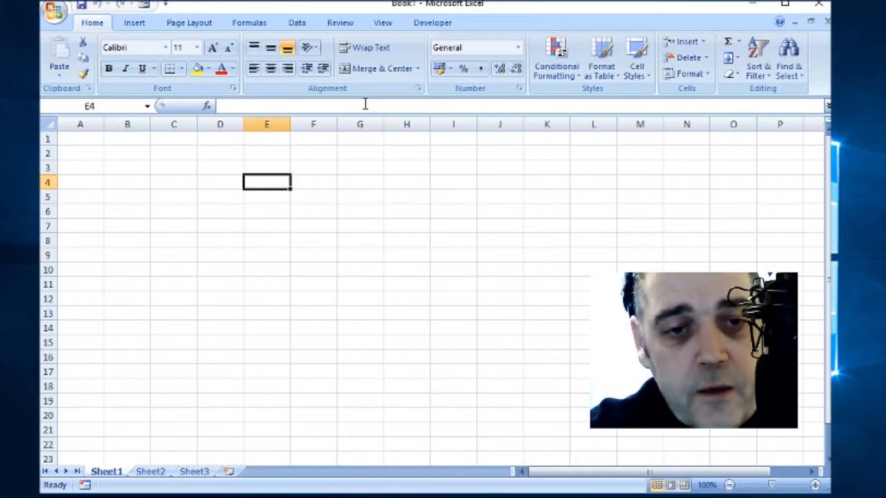
pyautogui.click(344, 125)
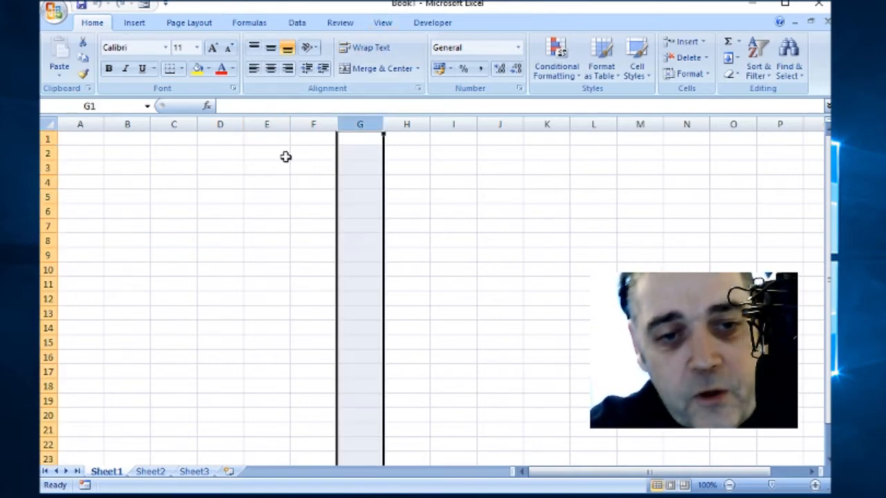
pyautogui.click(48, 211)
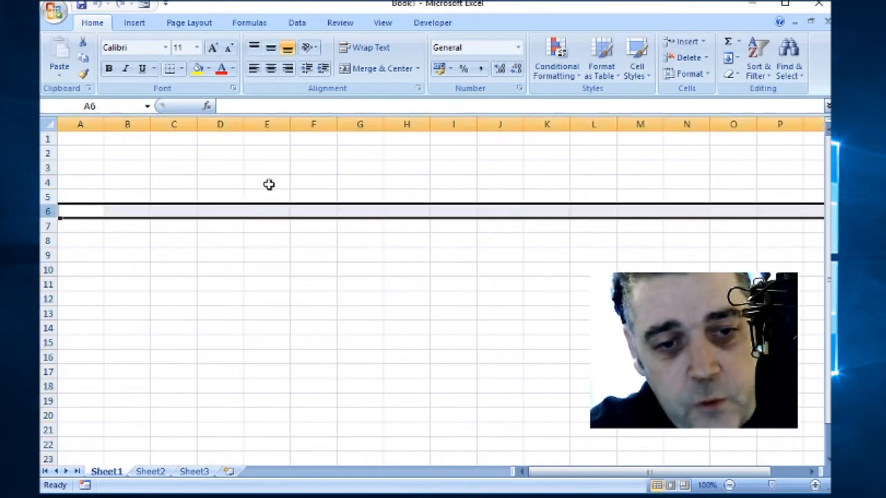
pyautogui.click(360, 123)
pyautogui.click(455, 171)
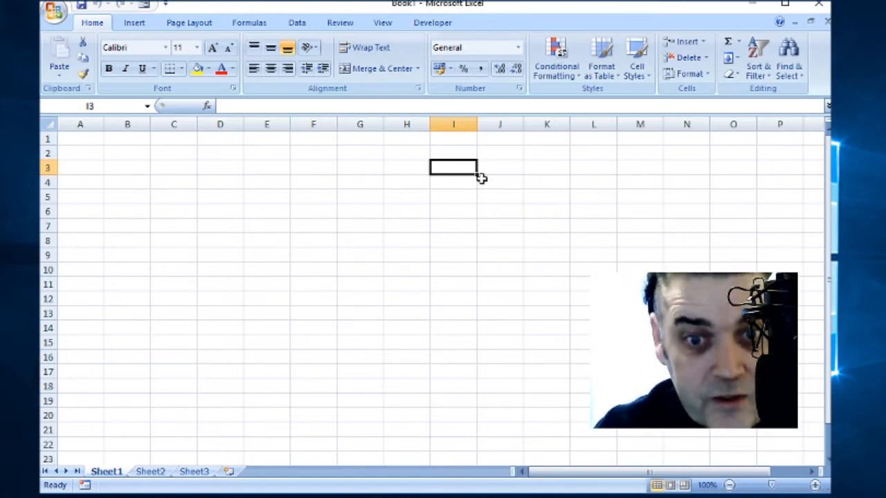
# Step: Select every cell in the worksheet with Ctrl+A
pyautogui.click(223, 180)
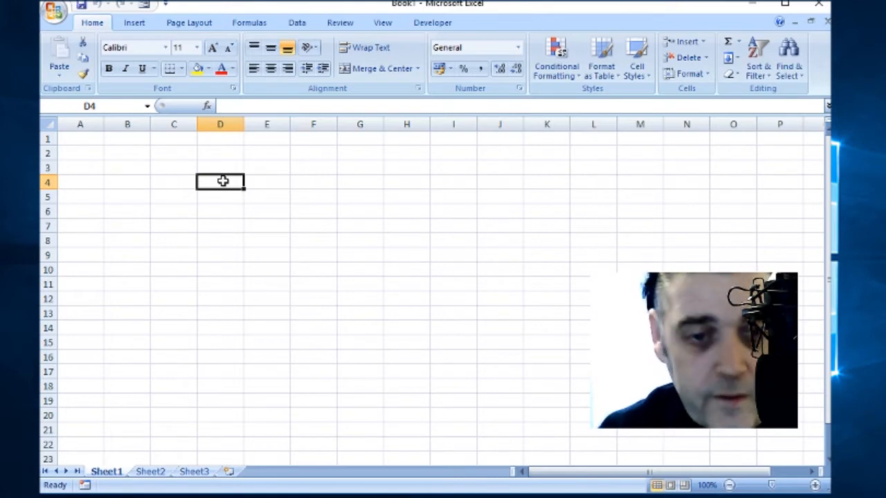
pyautogui.click(202, 198)
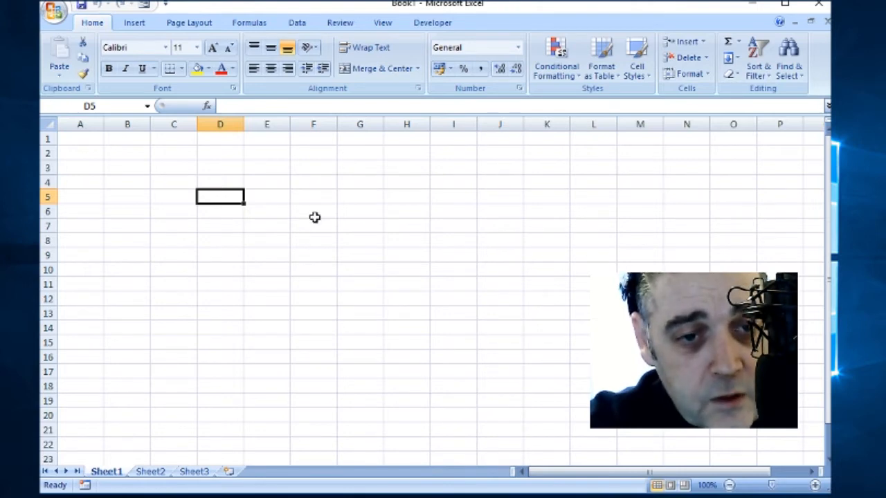
pyautogui.hotkey('ctrl', 'a')
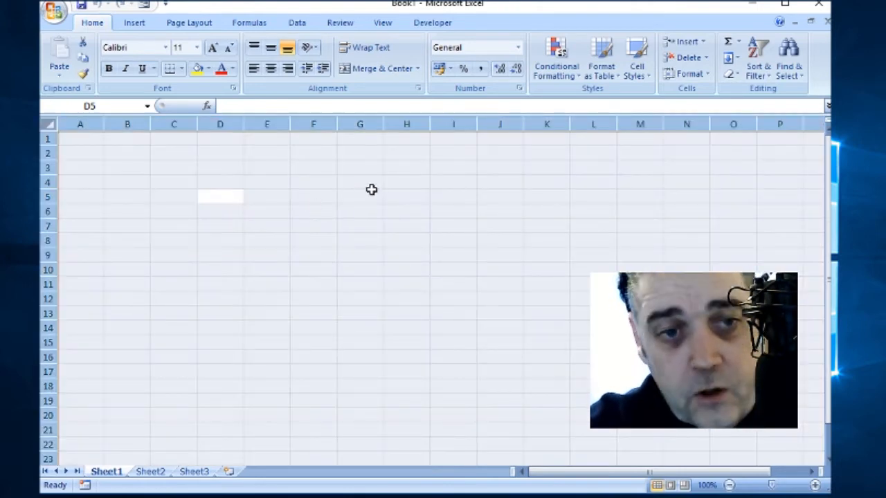
# Step: Raise the whole sheet's font size from 11 to 14 points
pyautogui.click(213, 48)
pyautogui.click(213, 48)
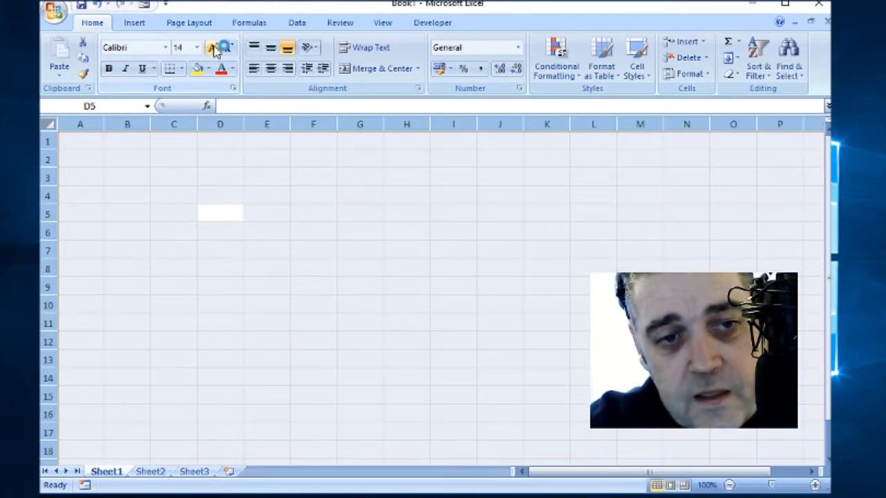
pyautogui.click(325, 201)
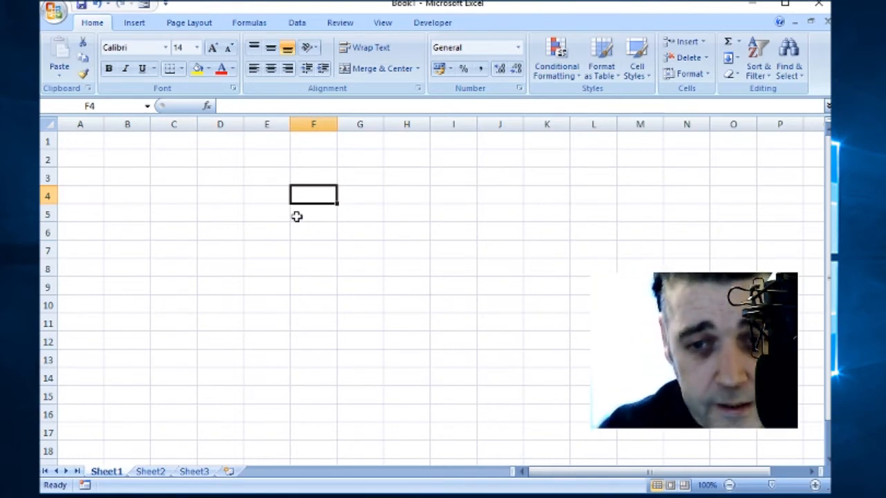
# Step: Open the VBA editor with Alt+F11, then return to the sheet at cell C3
pyautogui.hotkey('alt', 'F11')
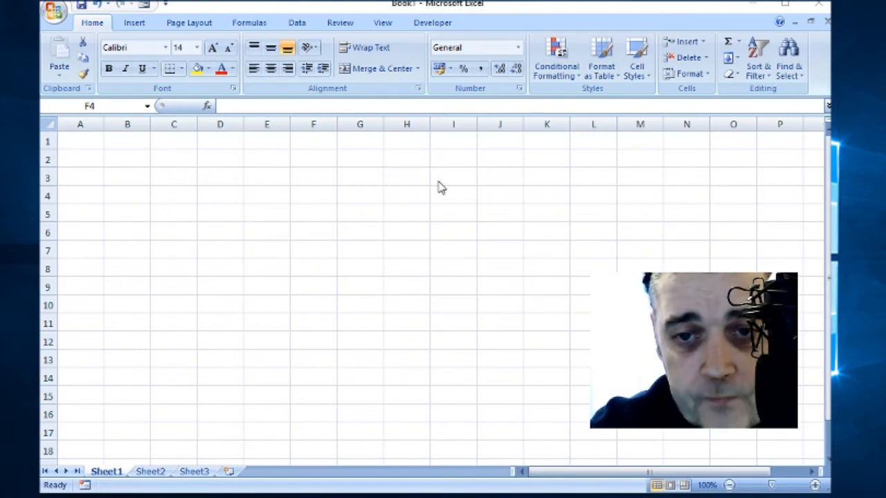
pyautogui.click(114, 151)
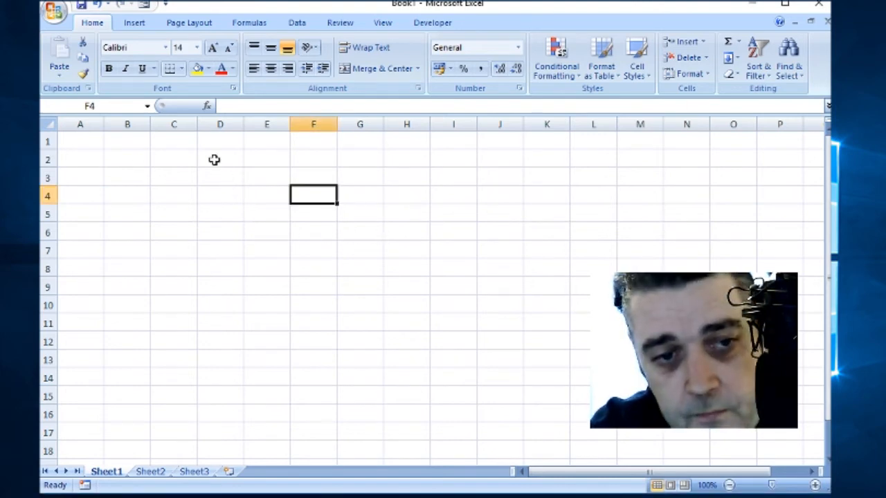
pyautogui.click(186, 181)
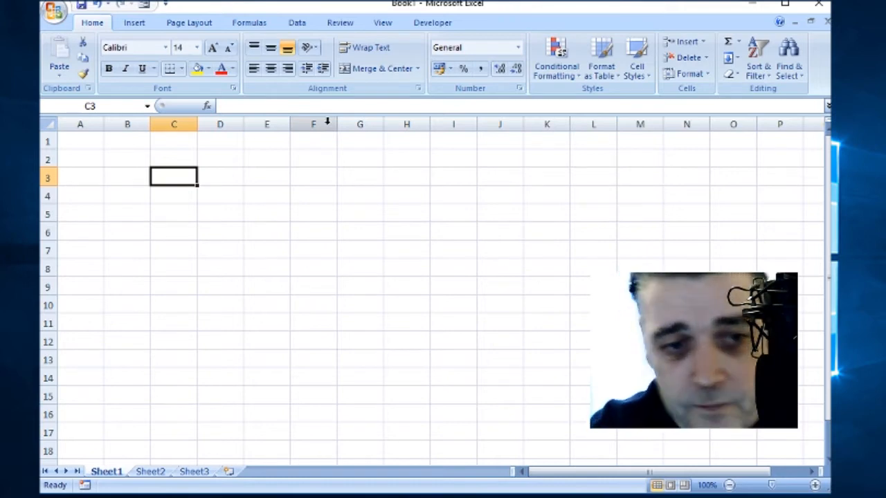
# Step: Merge cells C3:H3 into one cell and left-align it
pyautogui.click(246, 209)
pyautogui.moveTo(164, 178); pyautogui.dragTo(355, 181)
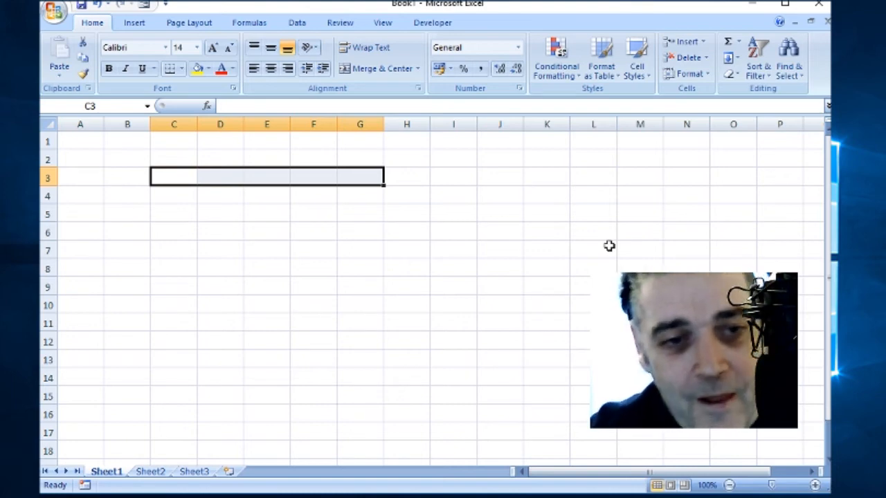
pyautogui.click(491, 219)
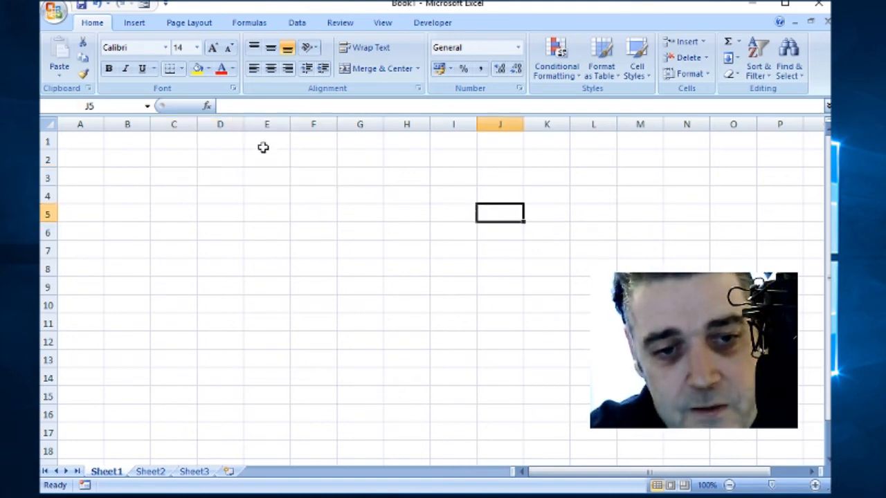
pyautogui.moveTo(158, 177); pyautogui.dragTo(427, 164)
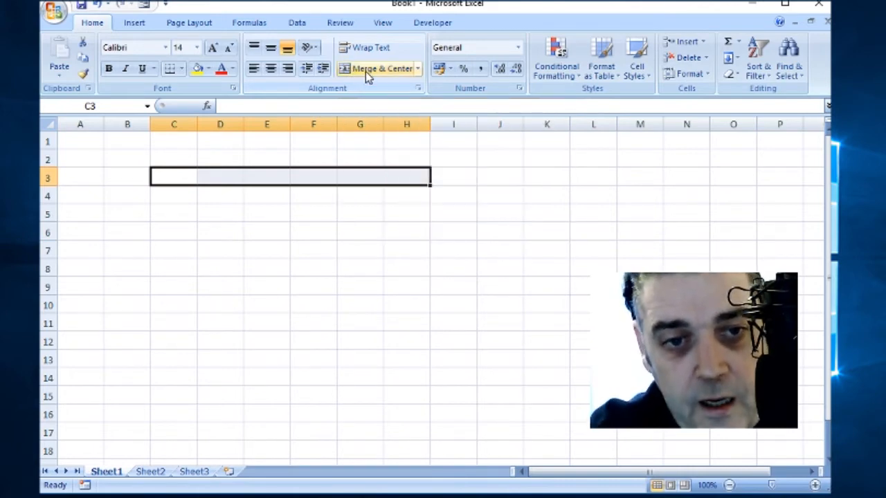
pyautogui.click(366, 71)
pyautogui.click(361, 206)
pyautogui.click(415, 175)
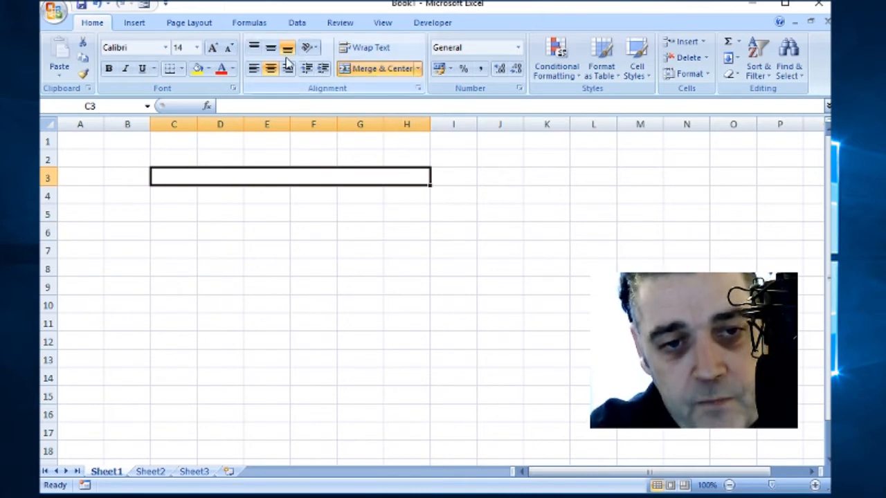
pyautogui.click(254, 69)
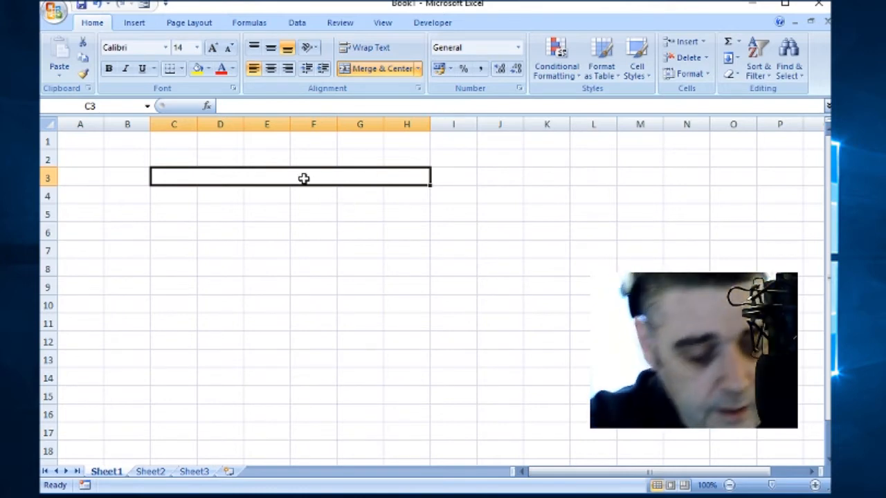
# Step: Enter 'Title' in the merged cell and give it the Heading 2 cell style
pyautogui.write('Titl')
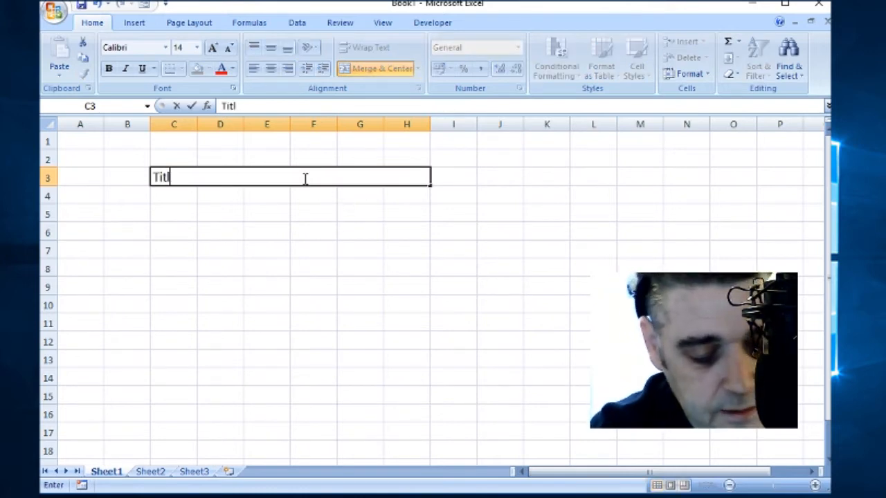
pyautogui.write('ke')
pyautogui.press('BackSpace')
pyautogui.press('BackSpace')
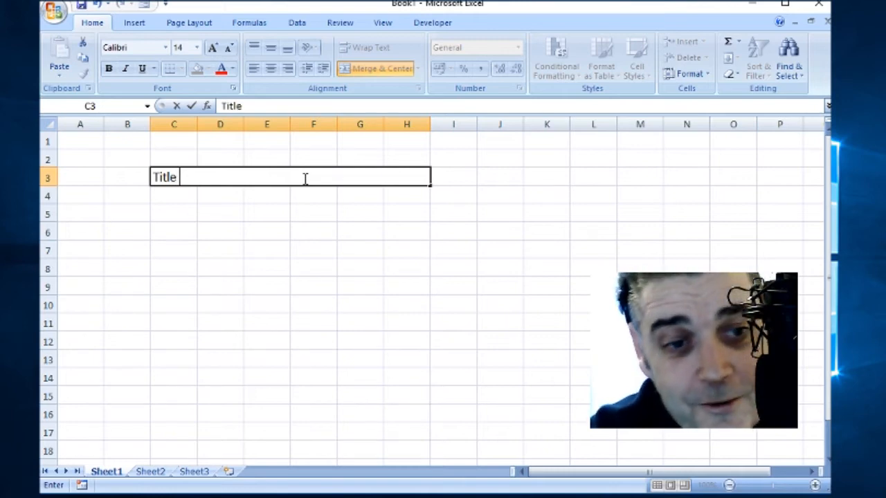
pyautogui.click(287, 236)
pyautogui.click(214, 183)
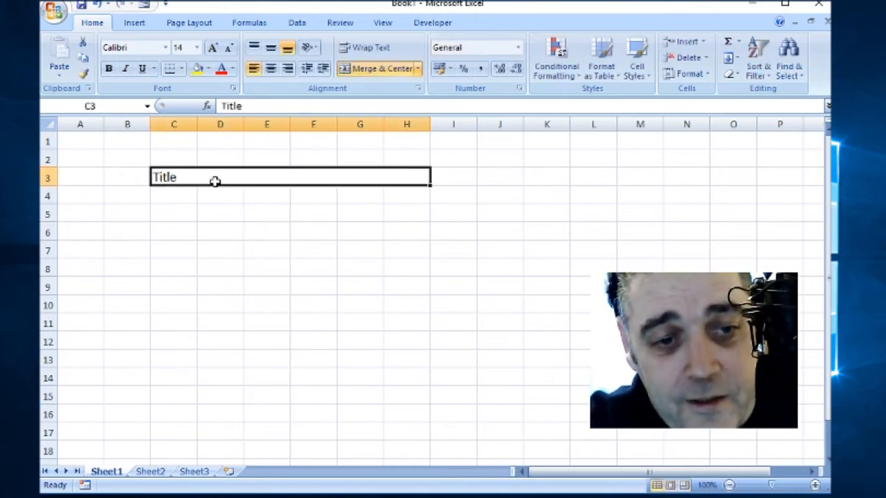
pyautogui.click(648, 78)
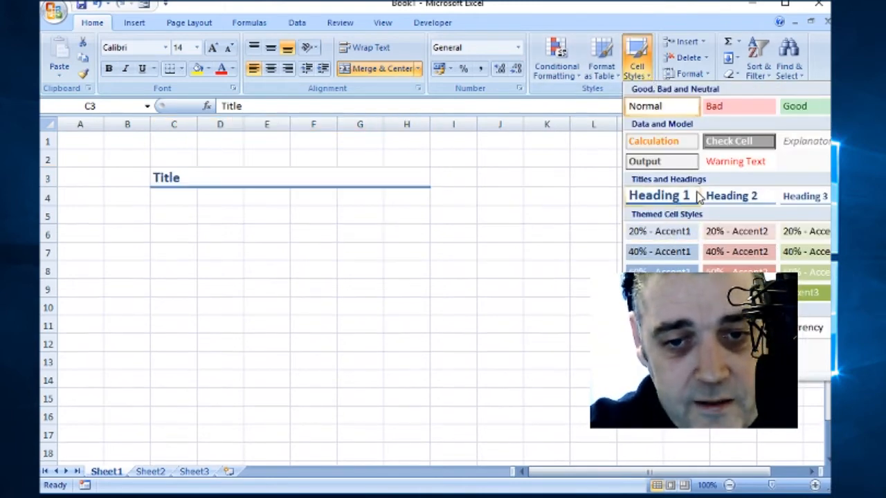
pyautogui.click(720, 197)
pyautogui.click(236, 199)
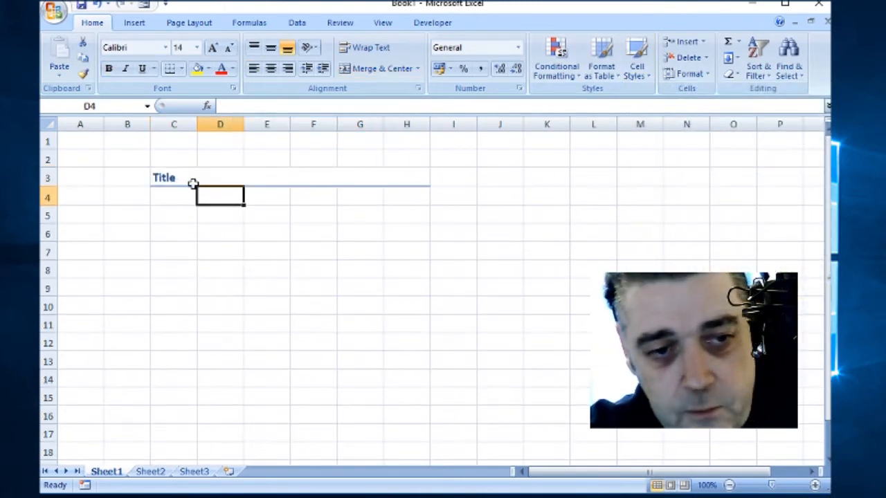
pyautogui.click(170, 220)
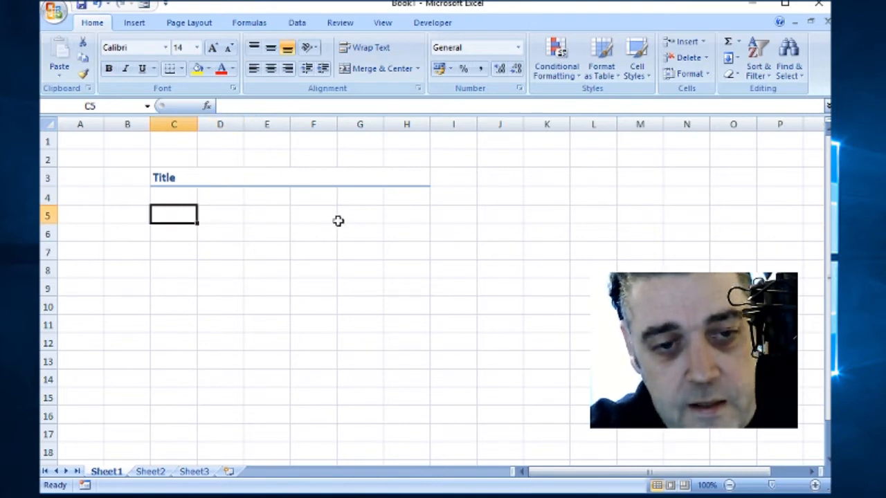
pyautogui.click(367, 214)
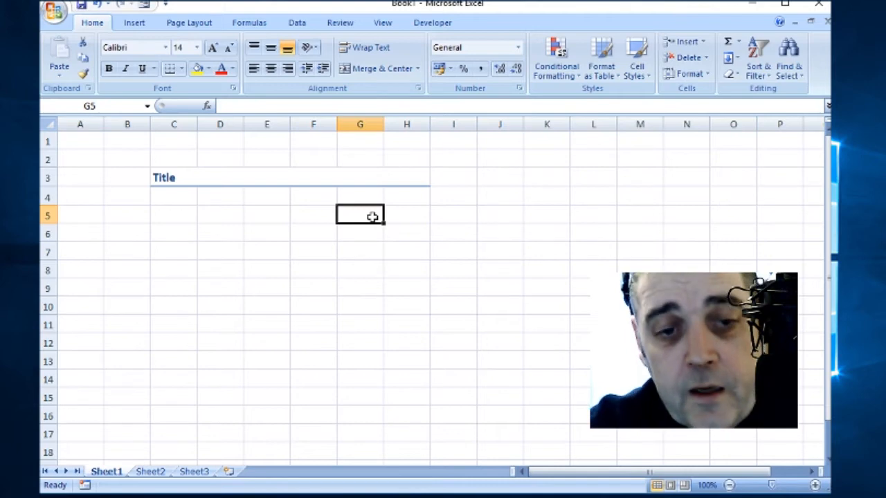
# Step: Apply Merge Across to C5:H11 so each row merges separately from C to H
pyautogui.moveTo(164, 212); pyautogui.dragTo(424, 317)
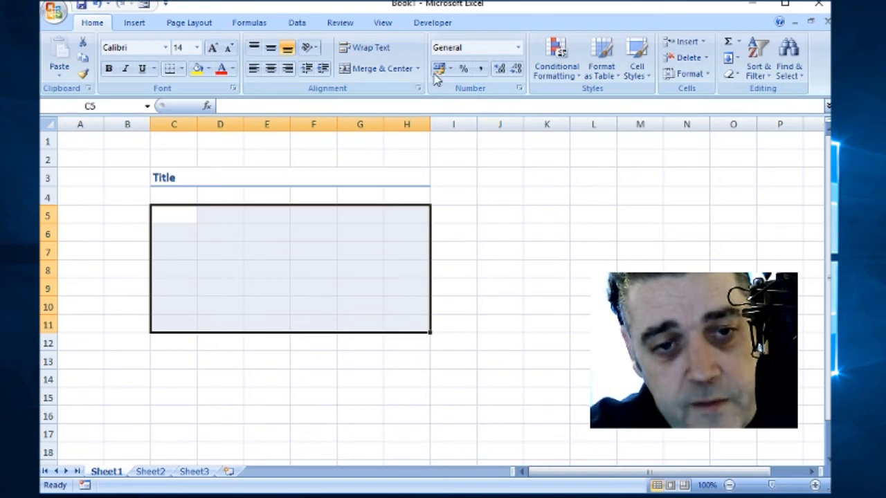
pyautogui.click(380, 70)
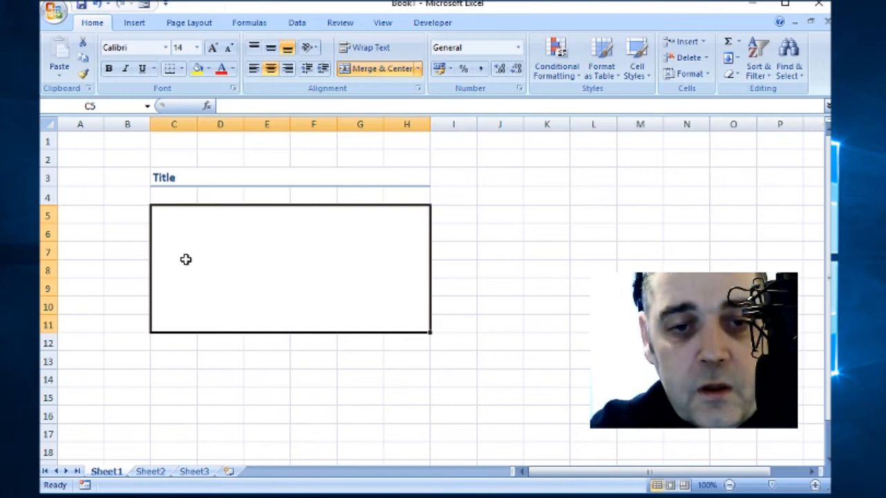
pyautogui.click(417, 69)
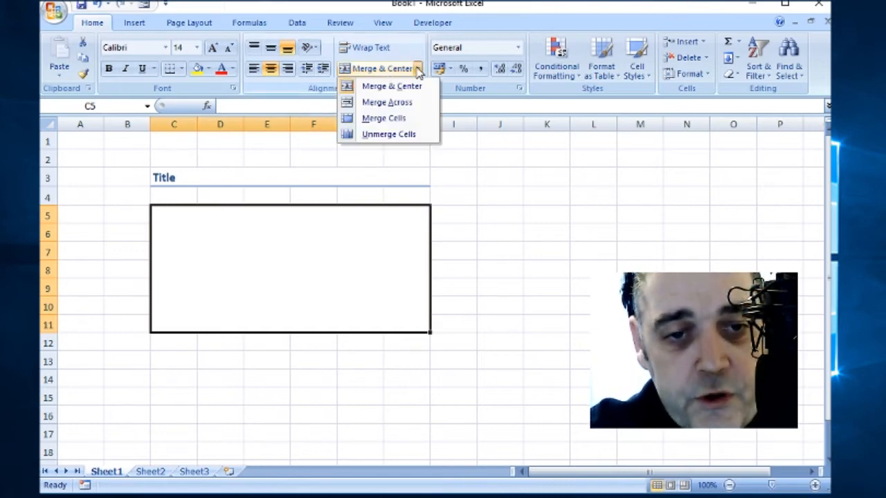
pyautogui.click(406, 104)
pyautogui.click(342, 217)
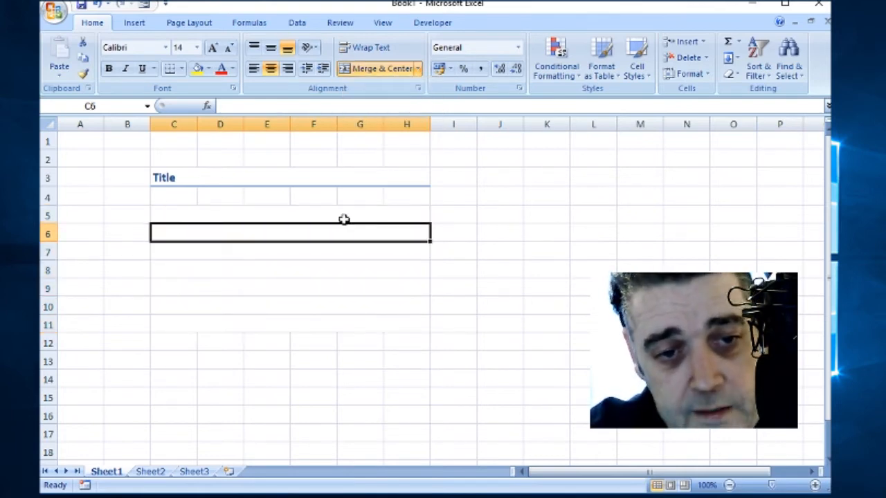
# Step: Confirm that rows 5 through 10 are each merged across columns C to H
pyautogui.click(338, 270)
pyautogui.click(334, 306)
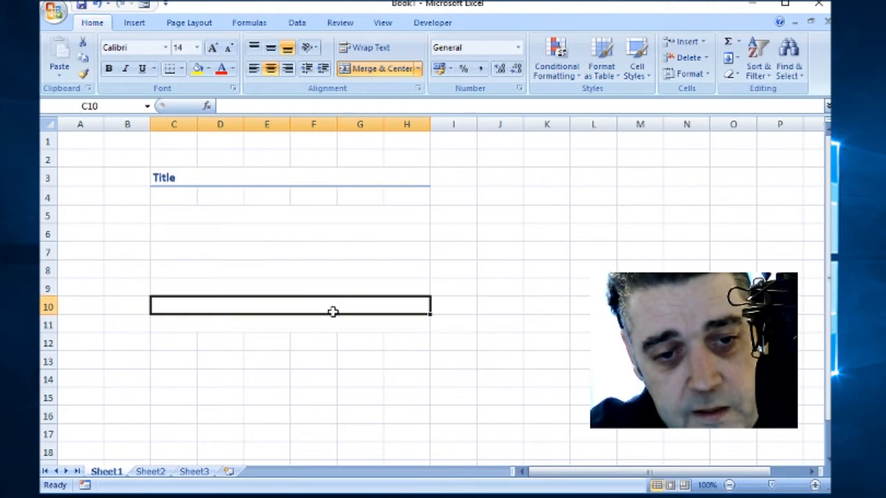
pyautogui.click(340, 274)
pyautogui.click(341, 229)
pyautogui.click(339, 218)
pyautogui.click(350, 253)
pyautogui.click(352, 270)
pyautogui.click(351, 287)
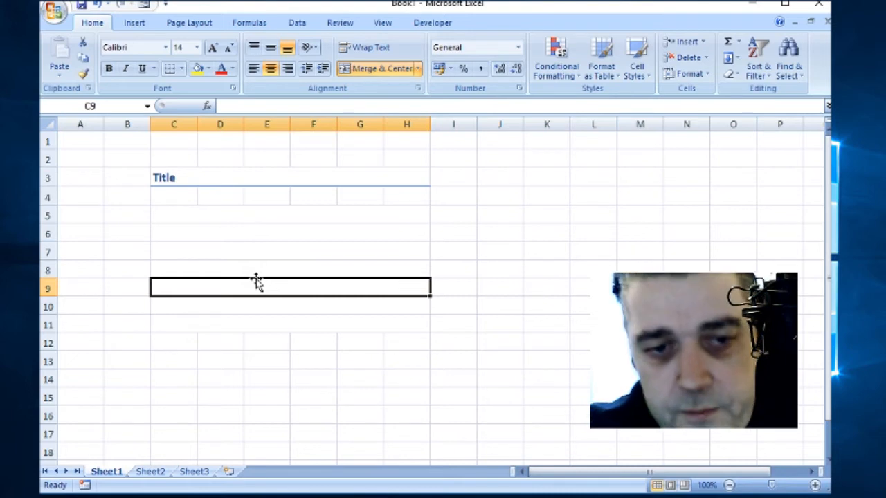
pyautogui.click(318, 213)
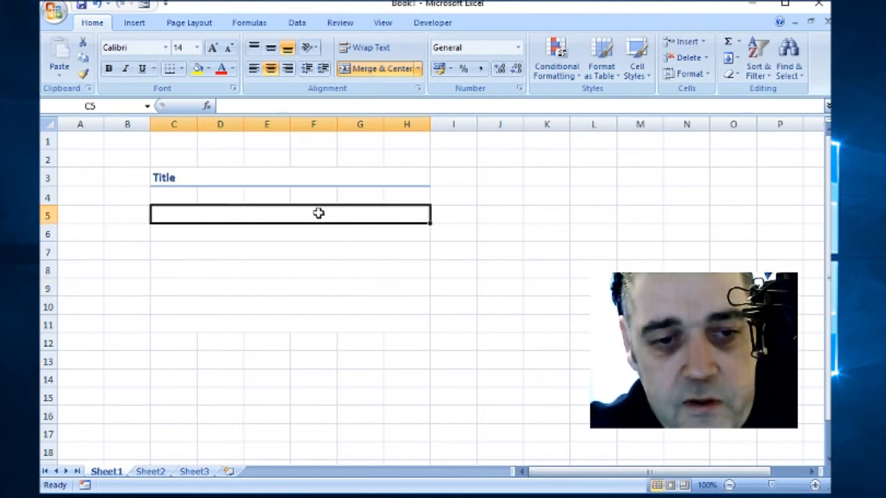
pyautogui.click(271, 236)
pyautogui.click(270, 213)
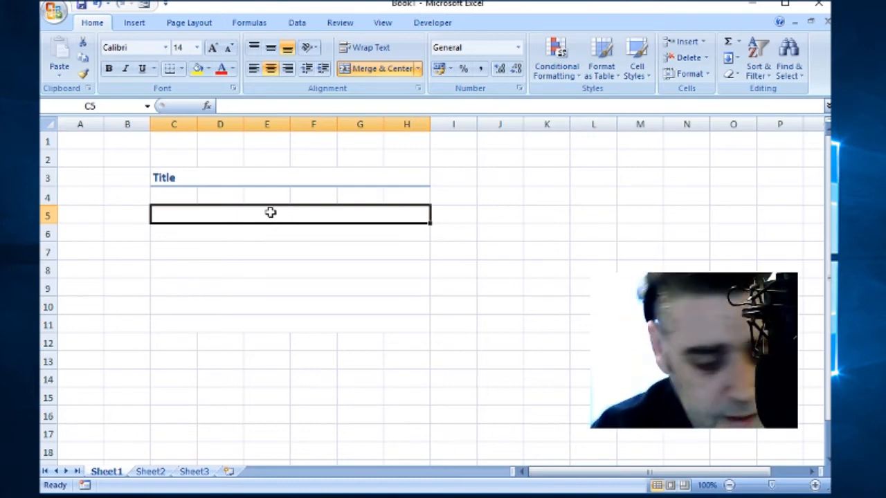
# Step: Enter 'Car insurance', 'Coucil tax' and 'Telephone' in rows 5, 6 and 7
pyautogui.write('Car i')
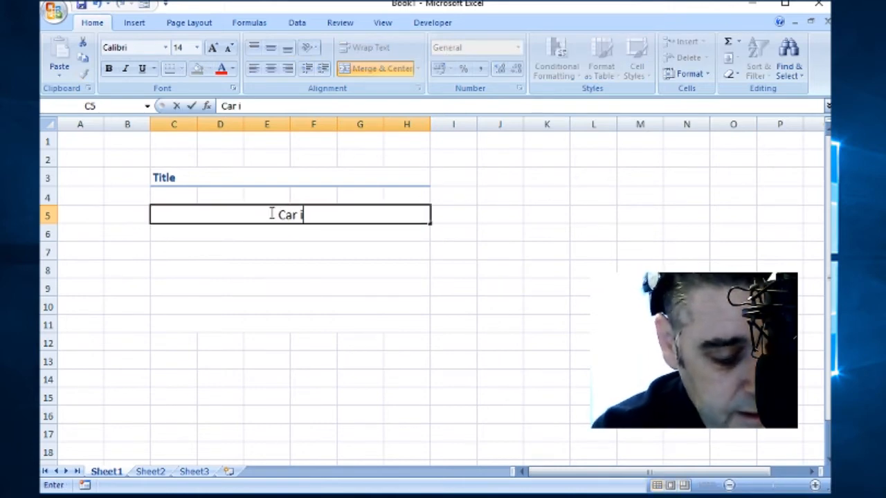
pyautogui.write('nsurance')
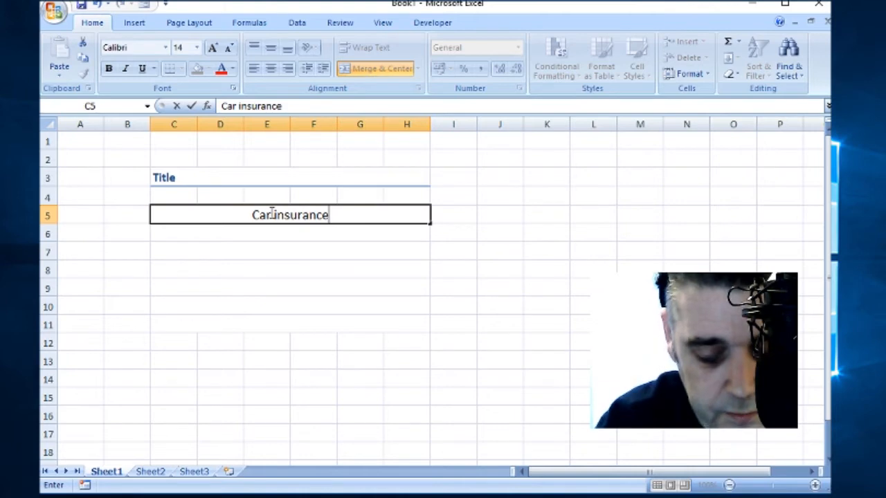
pyautogui.press('Return')
pyautogui.write('Coucil tax')
pyautogui.press('Return')
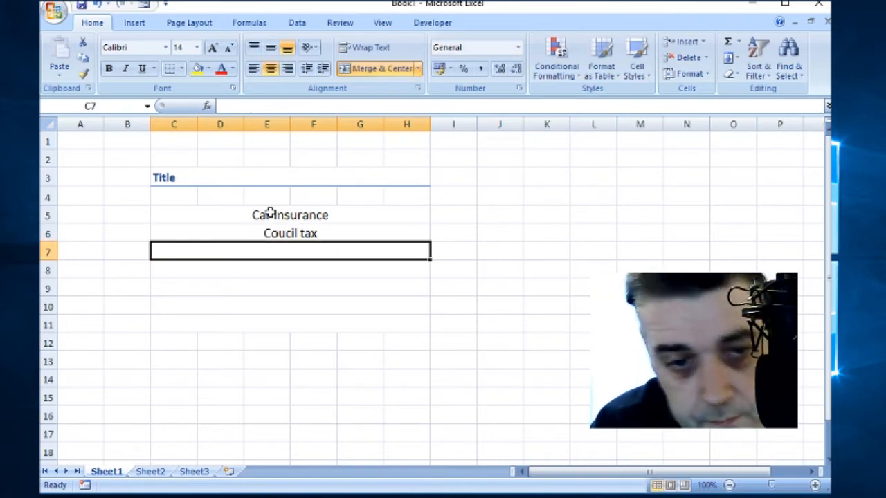
pyautogui.write('Tel')
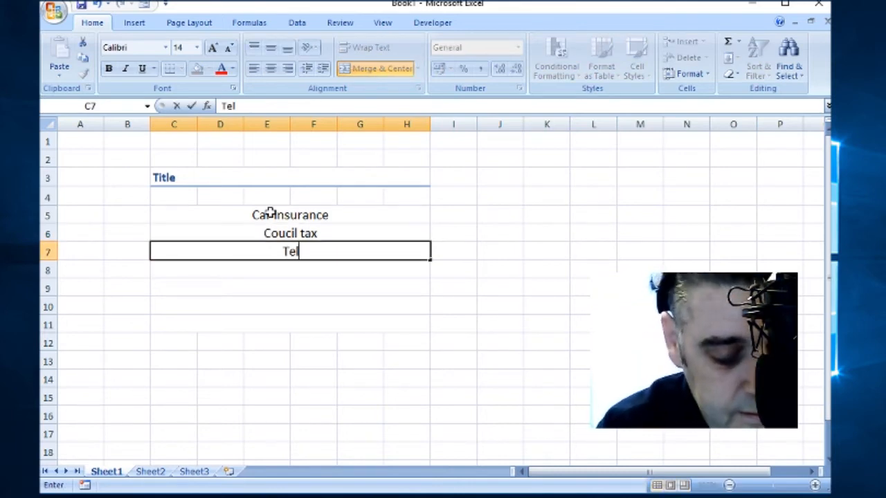
pyautogui.write('ephone')
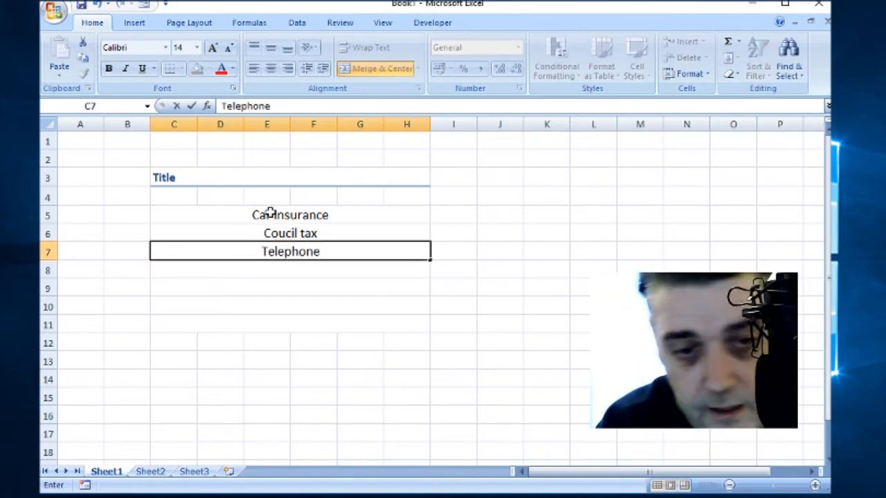
pyautogui.press('Return')
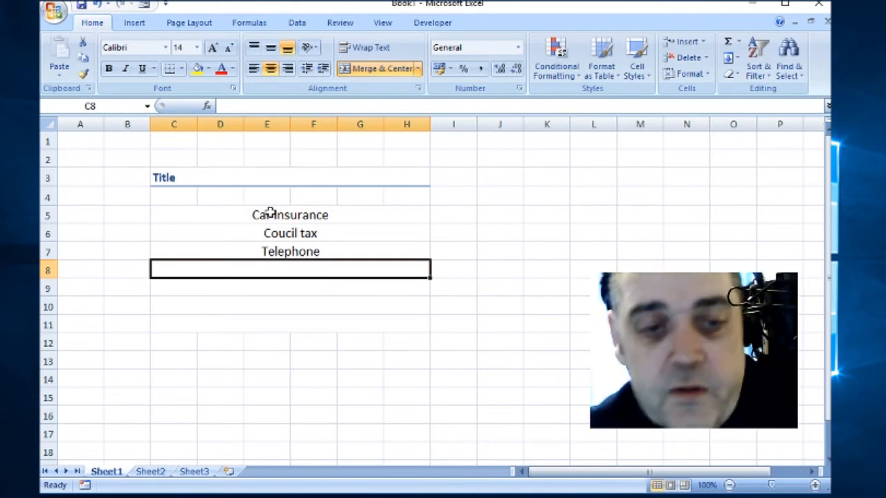
pyautogui.click(270, 212)
# Step: Left-align the item names in the merged cells of rows 5 to 11
pyautogui.moveTo(270, 212); pyautogui.dragTo(268, 325)
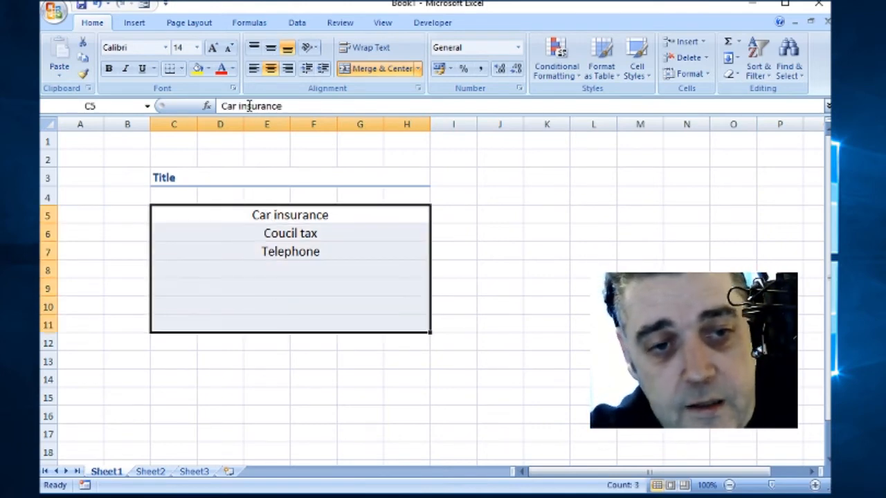
pyautogui.click(253, 68)
pyautogui.click(408, 267)
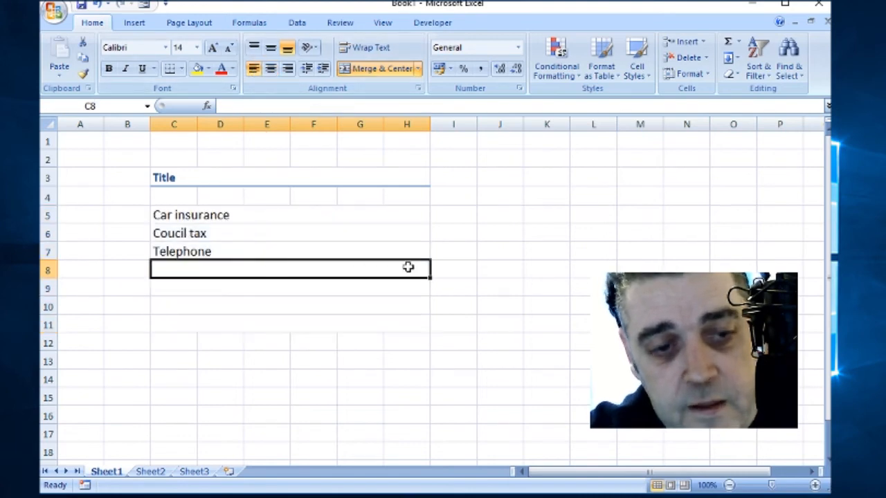
pyautogui.click(468, 235)
pyautogui.click(466, 270)
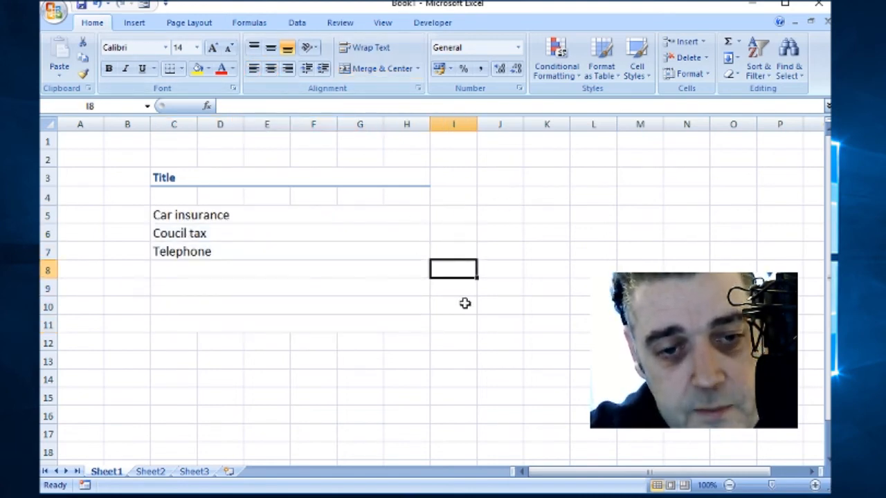
pyautogui.click(466, 303)
# Step: Resize column I to a width of about 10.29
pyautogui.moveTo(475, 127); pyautogui.dragTo(499, 125)
pyautogui.click(522, 135)
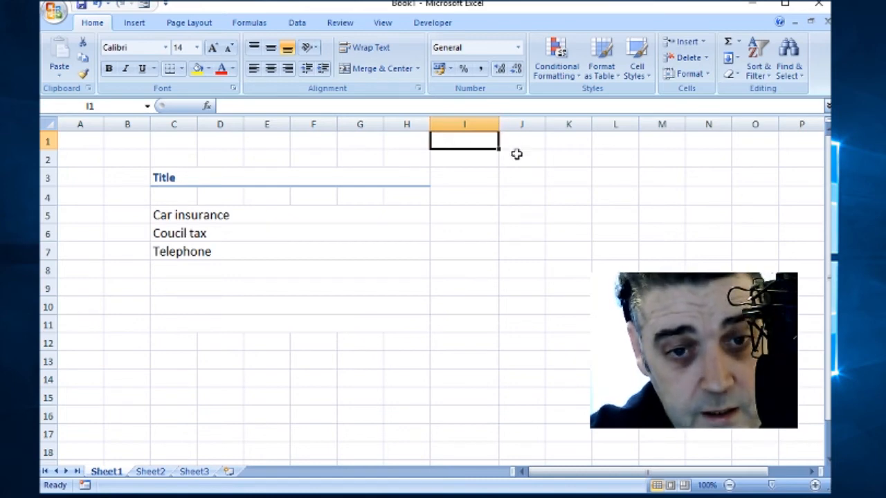
pyautogui.moveTo(499, 123); pyautogui.dragTo(491, 123)
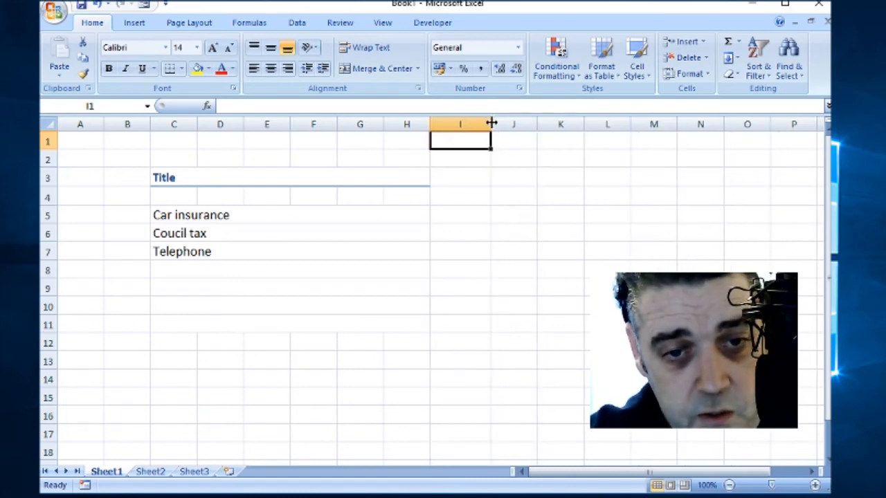
pyautogui.moveTo(489, 125); pyautogui.dragTo(486, 124)
pyautogui.click(448, 198)
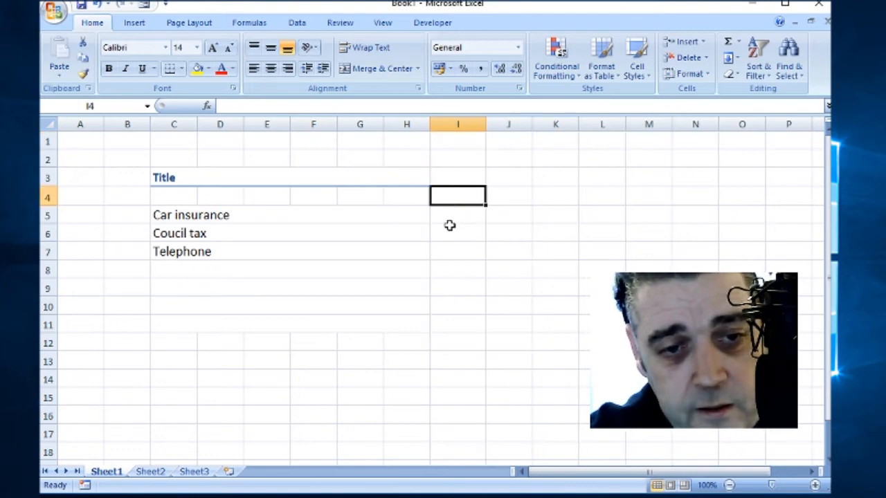
pyautogui.click(451, 216)
pyautogui.click(451, 233)
pyautogui.click(453, 253)
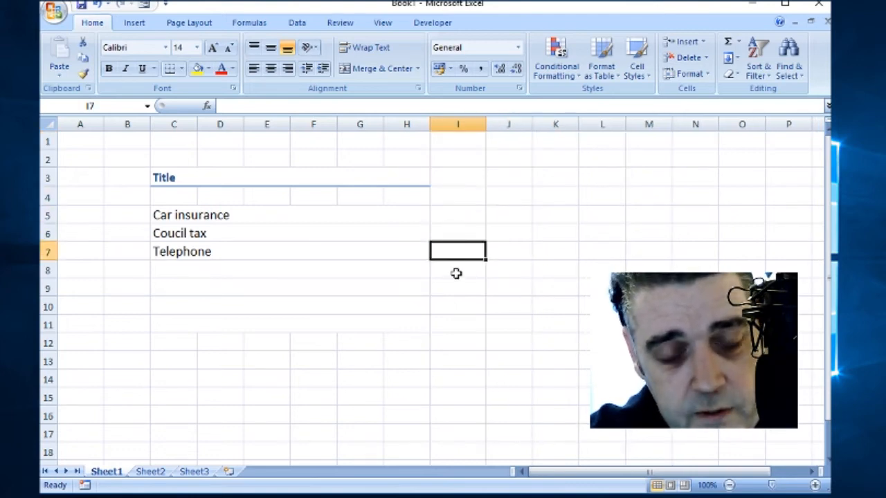
pyautogui.click(456, 272)
pyautogui.click(464, 212)
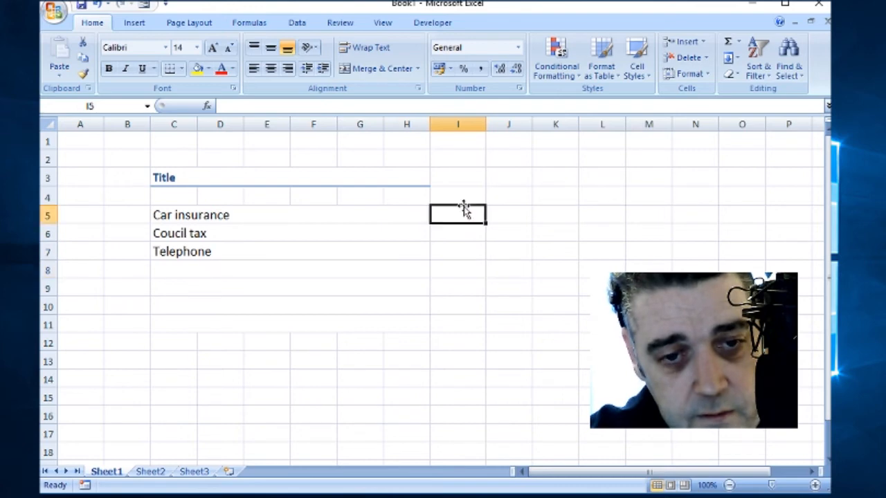
pyautogui.click(461, 123)
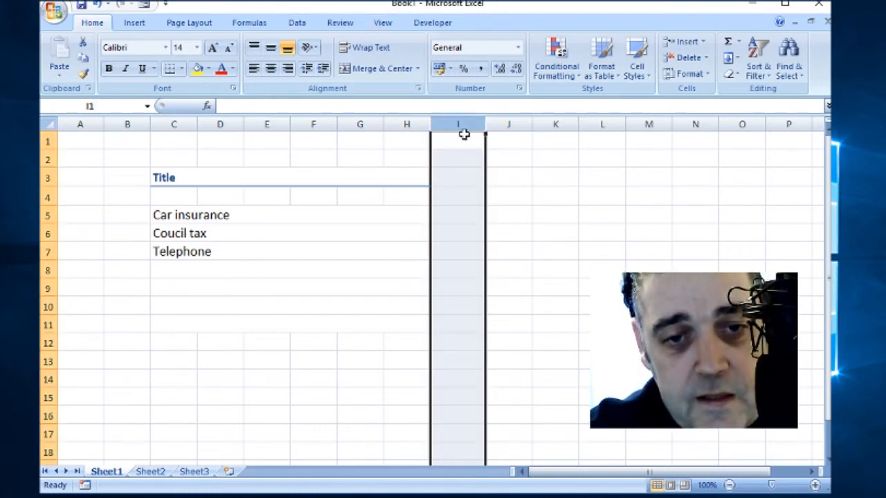
pyautogui.click(705, 75)
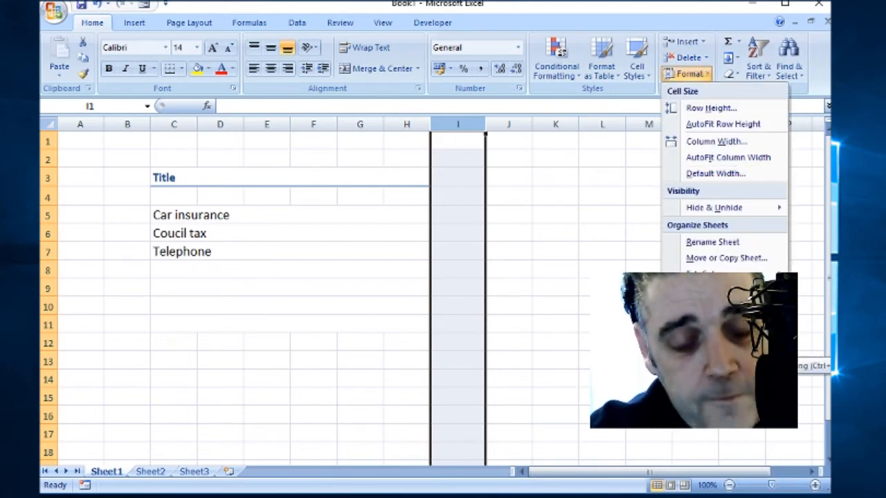
pyautogui.click(720, 341)
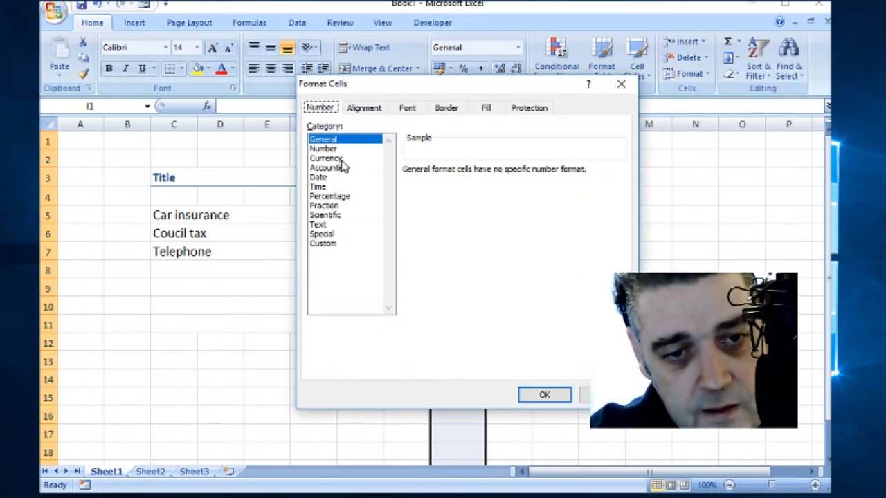
pyautogui.press('Escape')
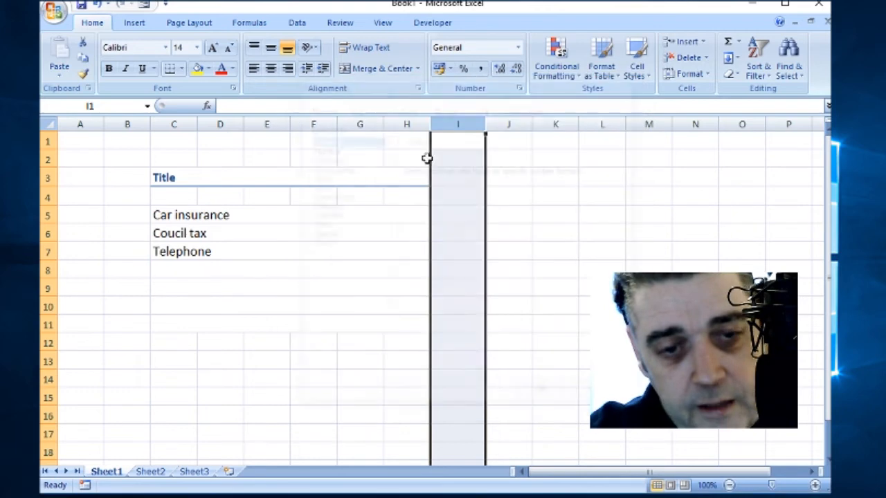
pyautogui.click(452, 197)
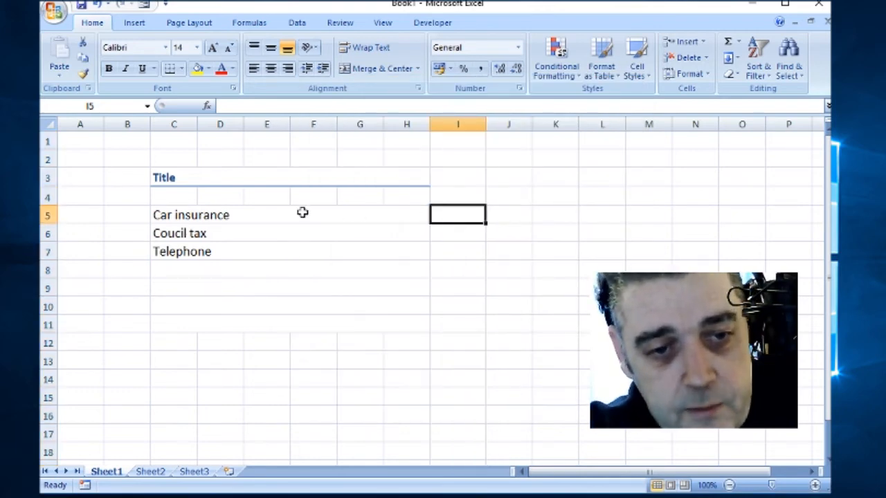
# Step: Enter the amounts 88.33, 136.44 and 55.66 in cells I5 to I7
pyautogui.click(210, 214)
pyautogui.click(469, 218)
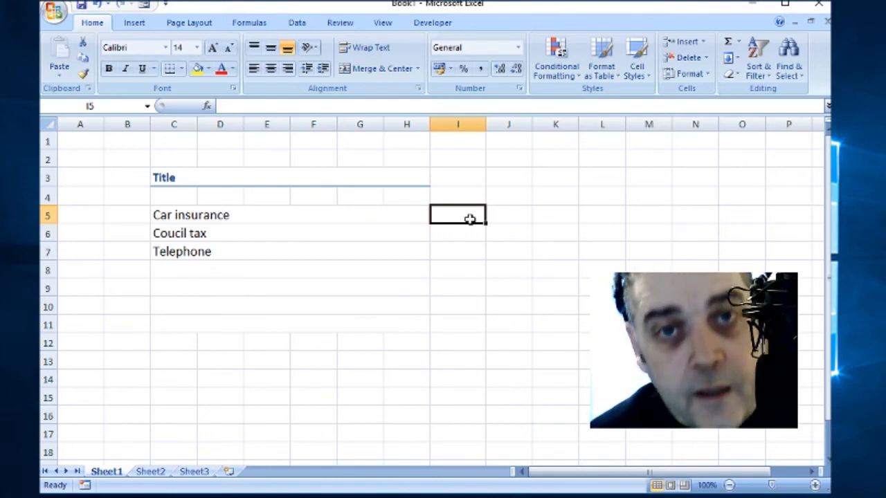
pyautogui.write('88.33')
pyautogui.press('Return')
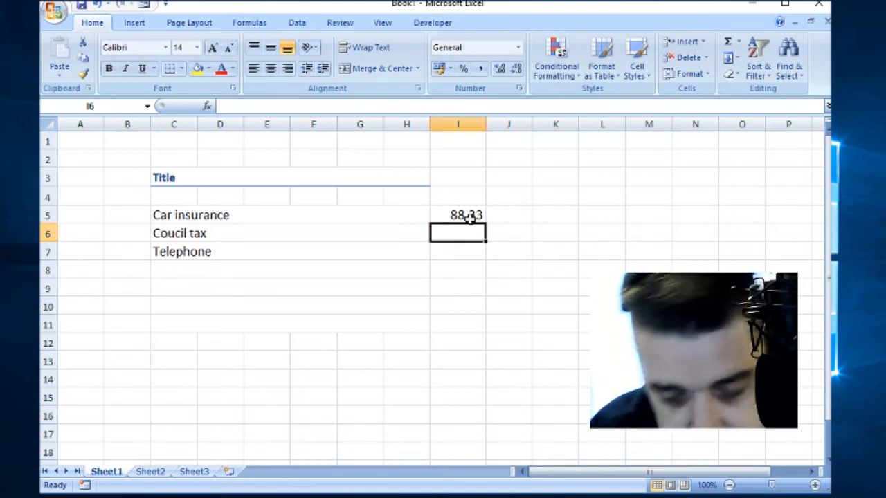
pyautogui.write('13')
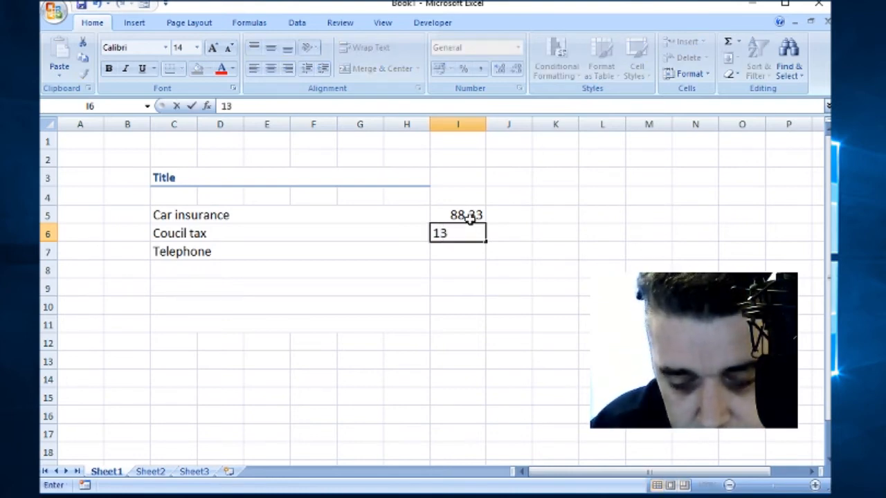
pyautogui.write('6.44')
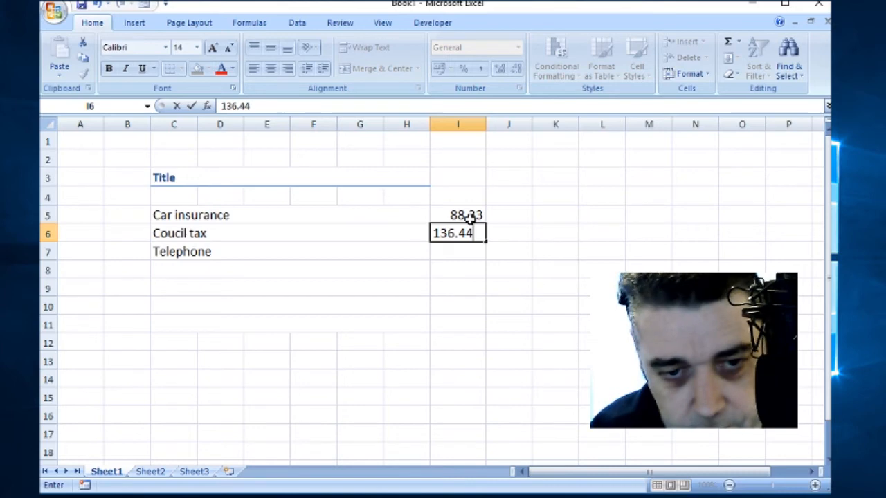
pyautogui.press('Return')
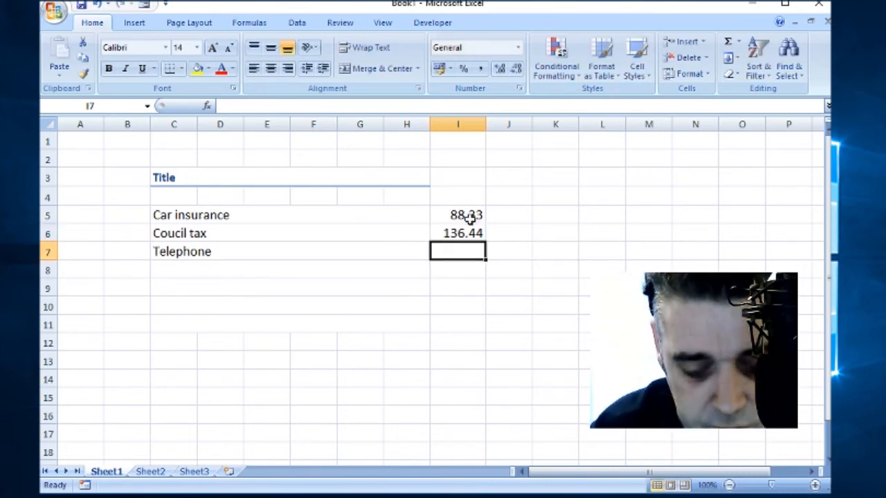
pyautogui.write('55')
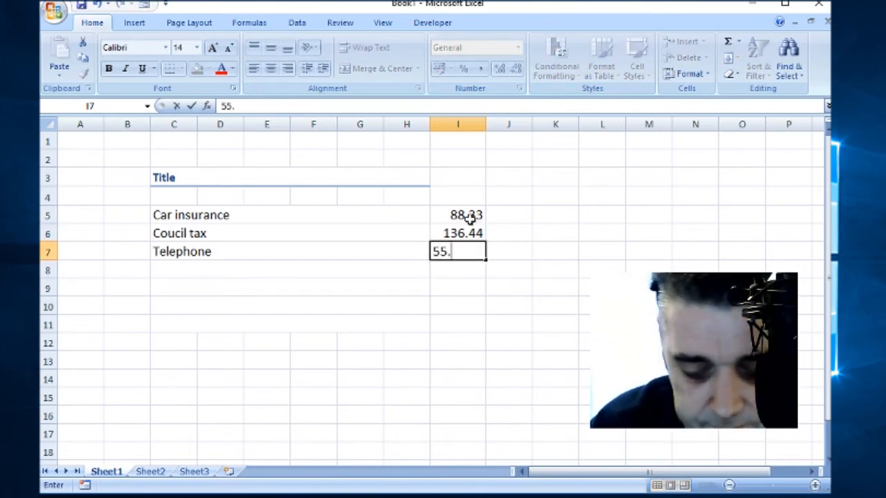
pyautogui.write('.66')
pyautogui.press('Return')
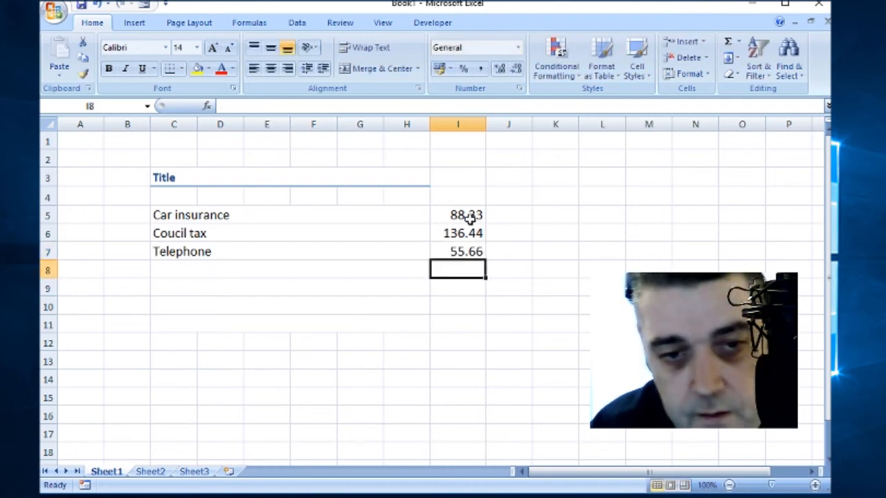
pyautogui.click(454, 122)
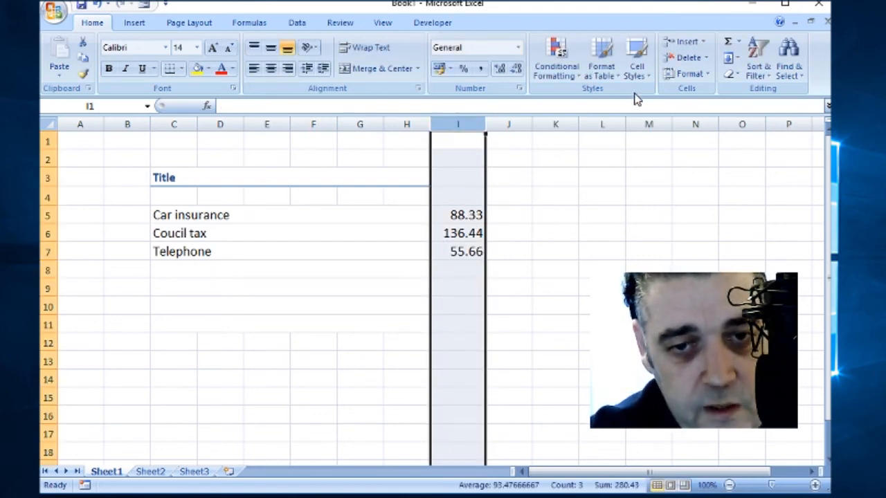
# Step: Apply the Currency number format to column I through Format Cells
pyautogui.click(705, 75)
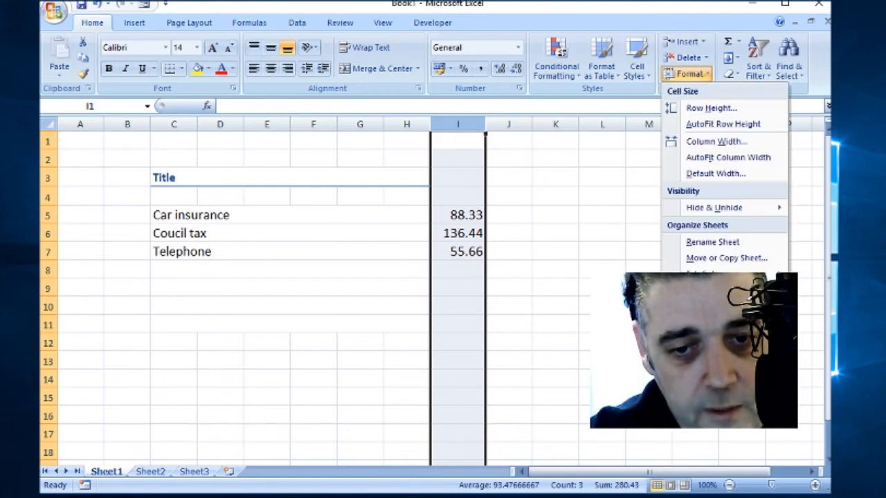
pyautogui.click(713, 342)
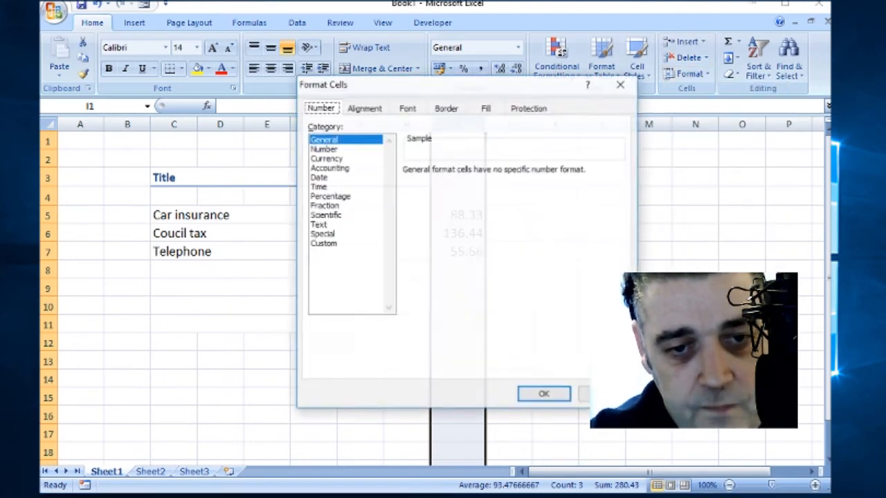
pyautogui.click(332, 160)
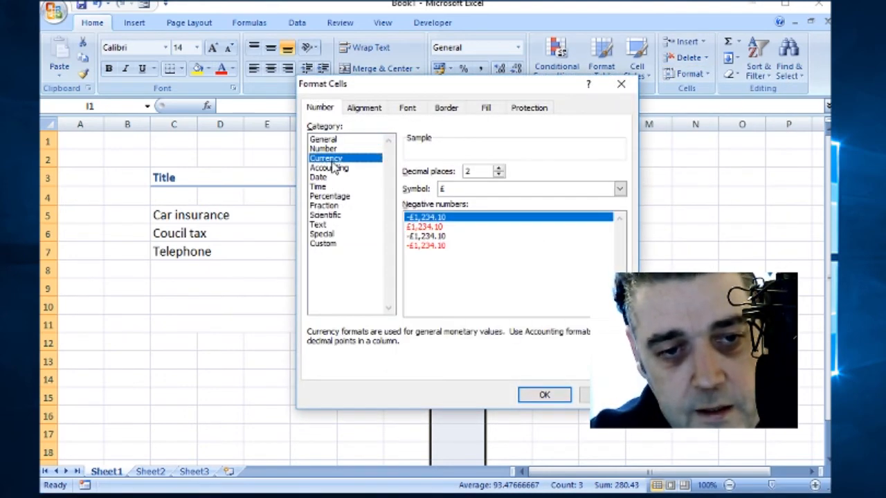
pyautogui.click(545, 396)
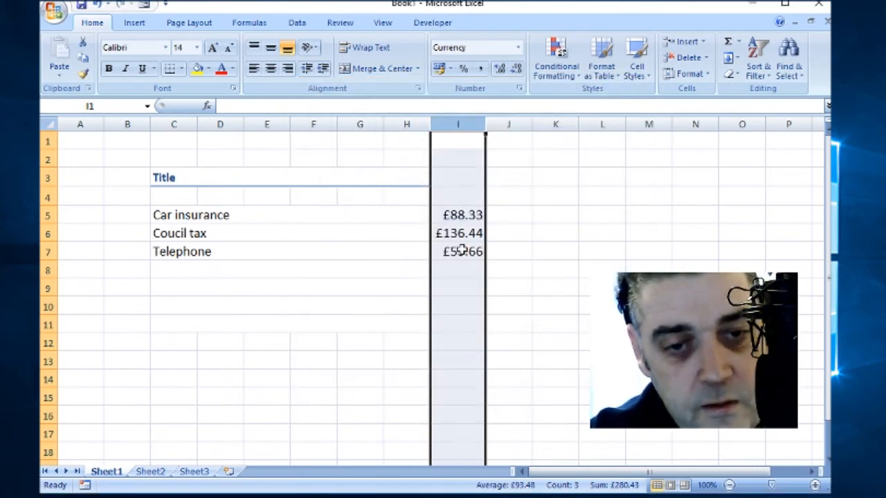
pyautogui.click(454, 276)
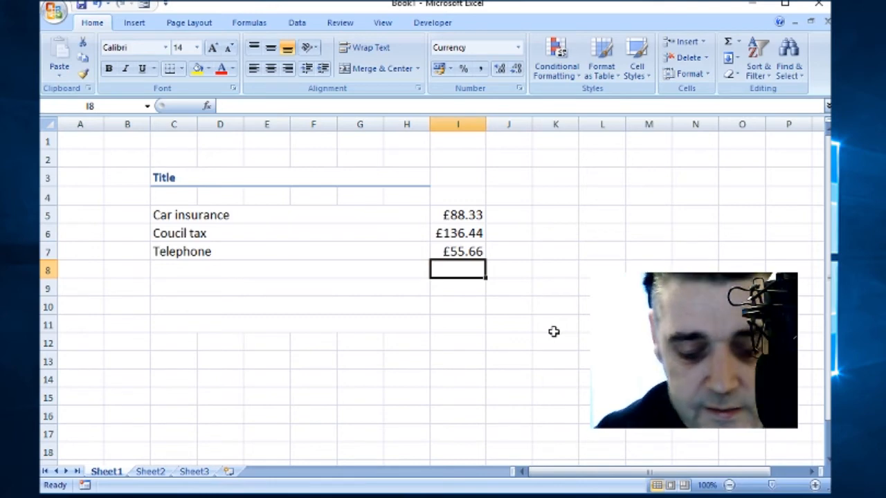
# Step: Enter 77.20 in cell I8
pyautogui.write('77')
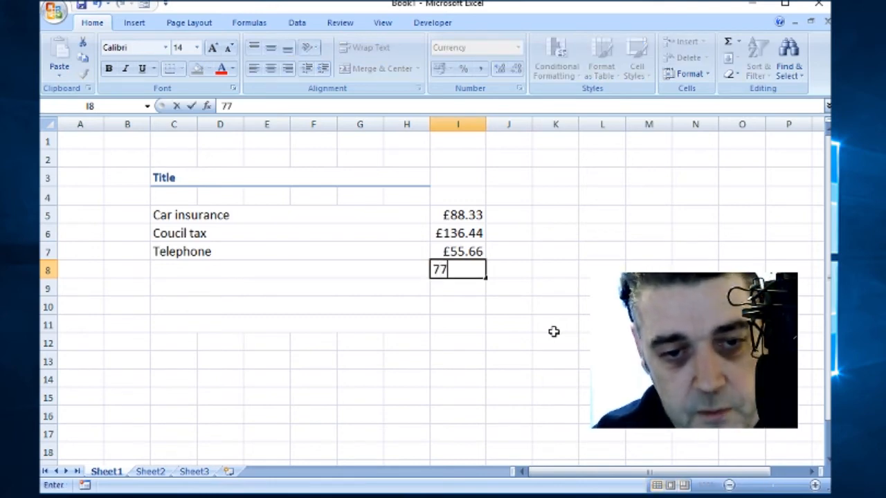
pyautogui.write('.20')
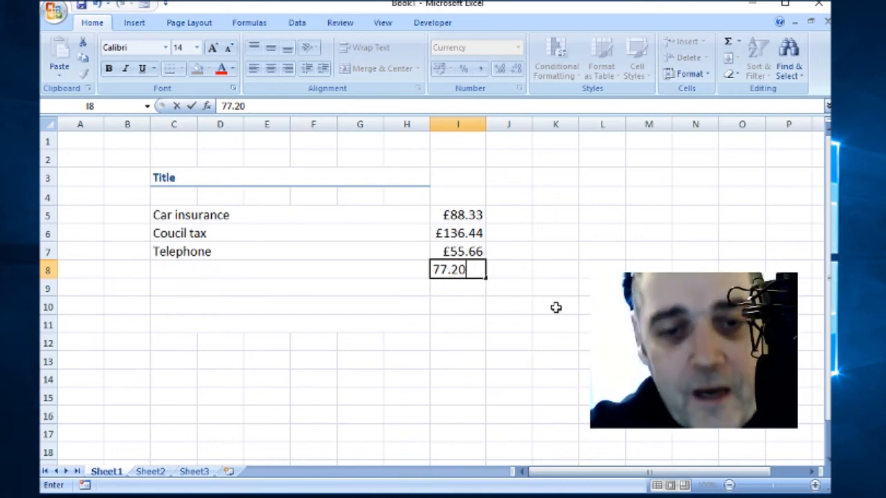
pyautogui.click(526, 263)
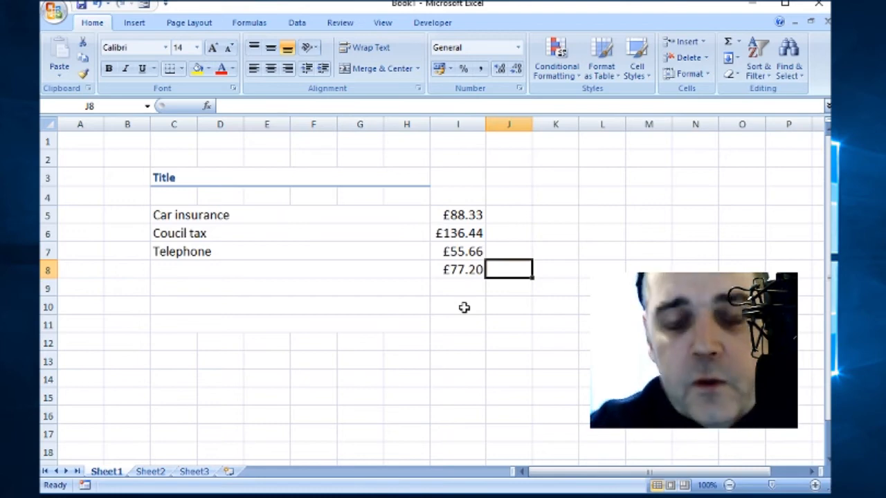
pyautogui.click(454, 326)
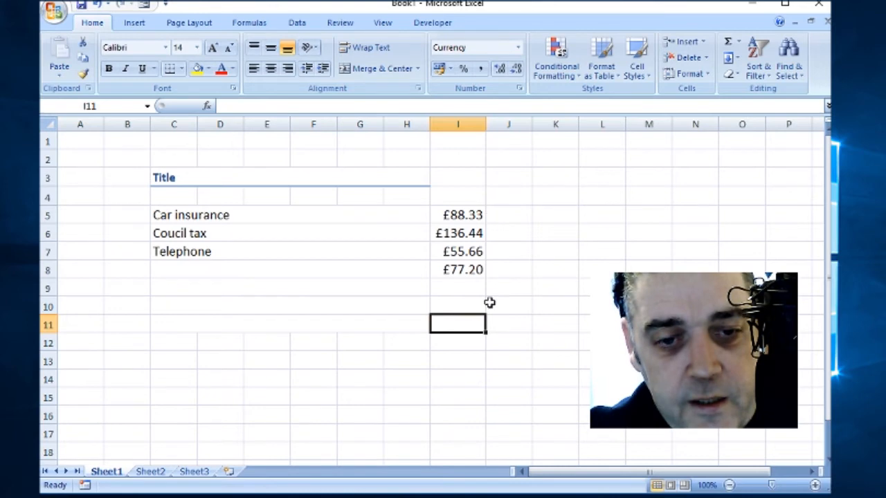
pyautogui.click(561, 317)
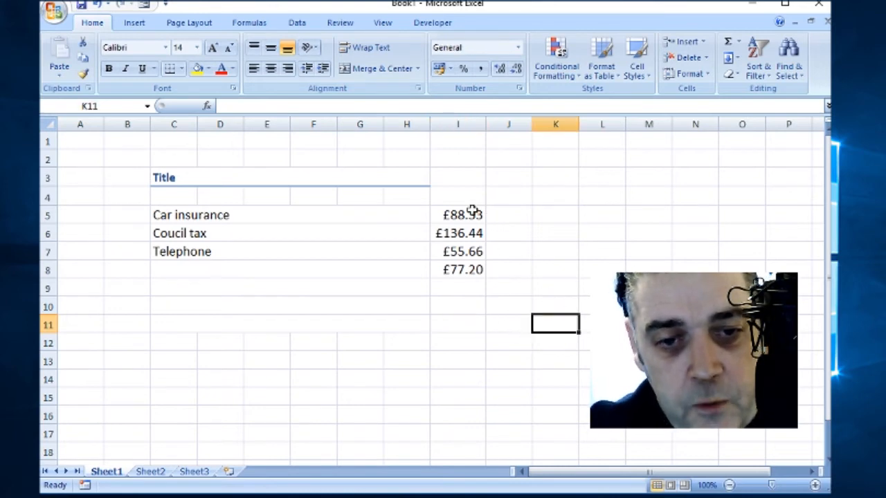
pyautogui.click(454, 340)
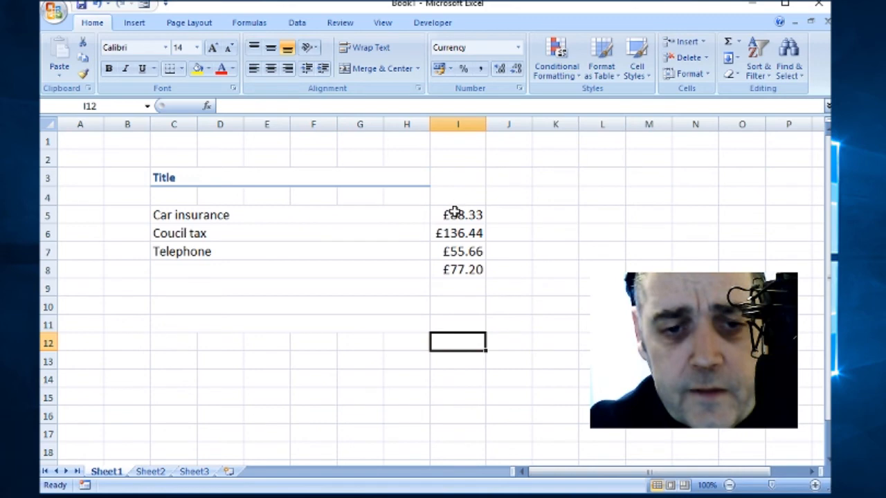
pyautogui.click(461, 378)
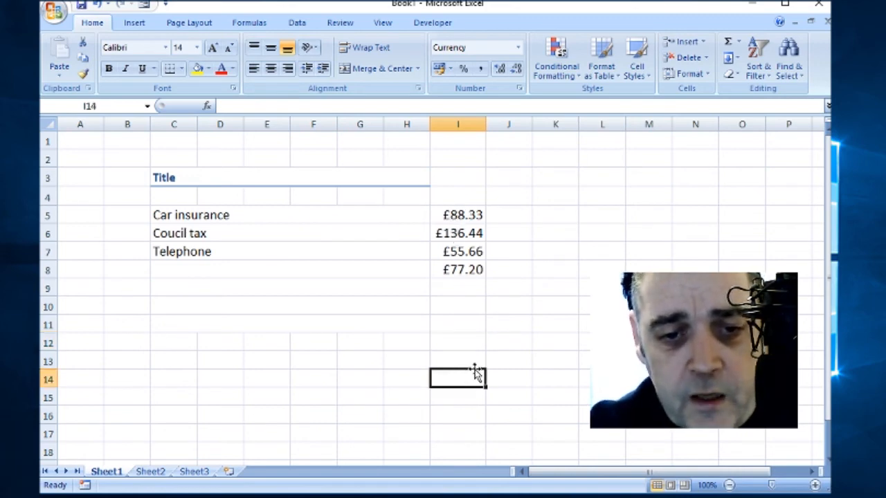
pyautogui.click(469, 342)
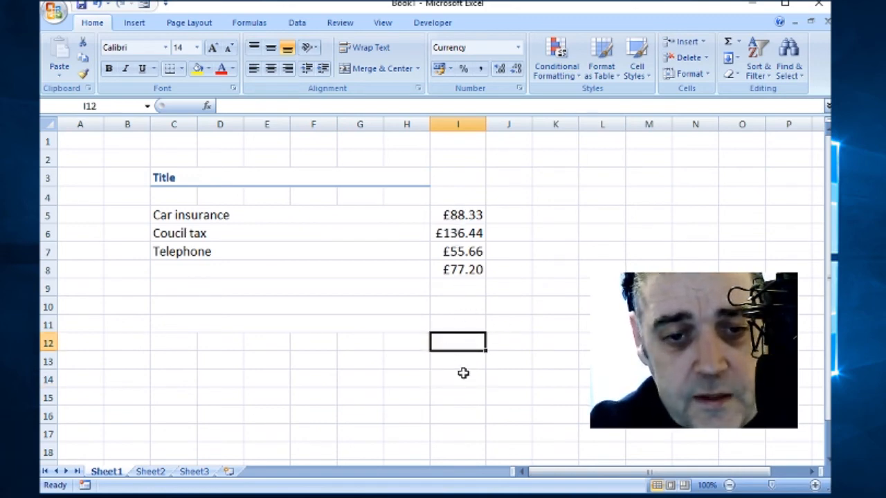
pyautogui.click(459, 362)
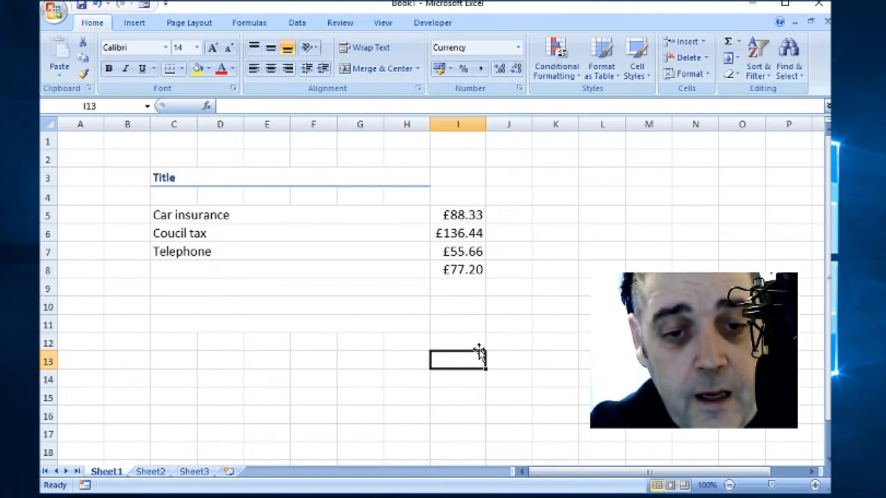
# Step: Merge and centre C13:H13 and label it 'Total'
pyautogui.moveTo(419, 363); pyautogui.dragTo(187, 358)
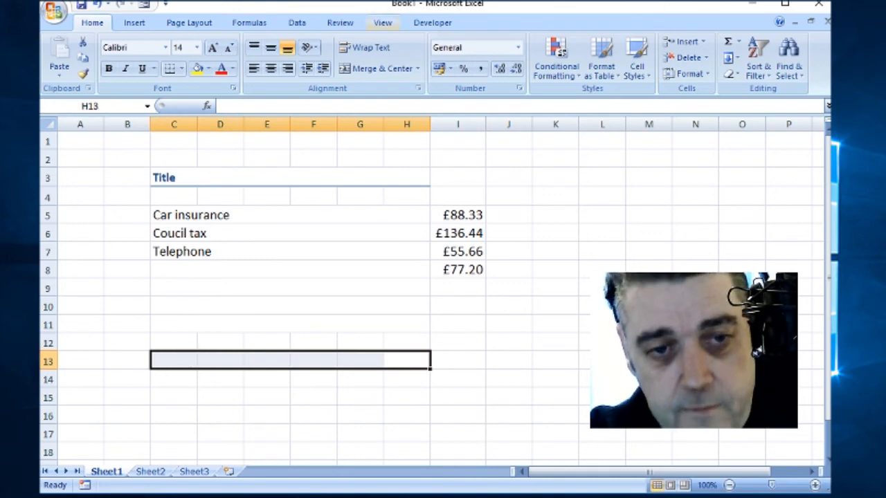
pyautogui.click(390, 72)
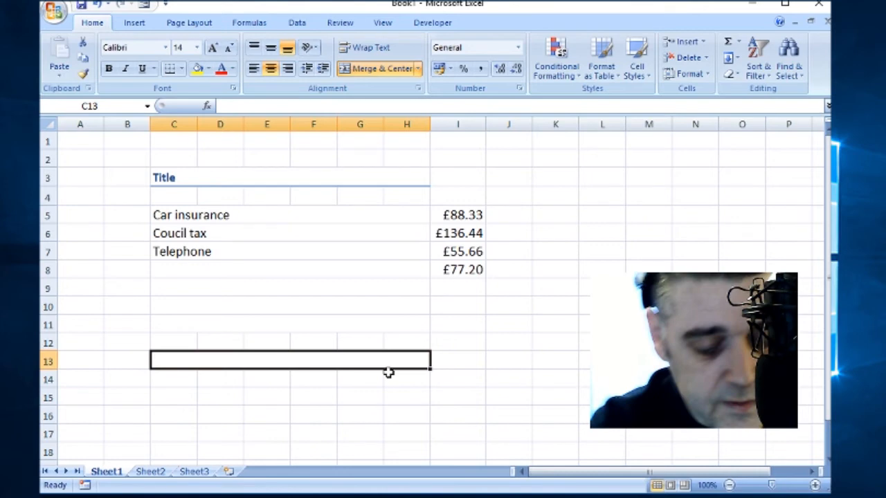
pyautogui.write('Total')
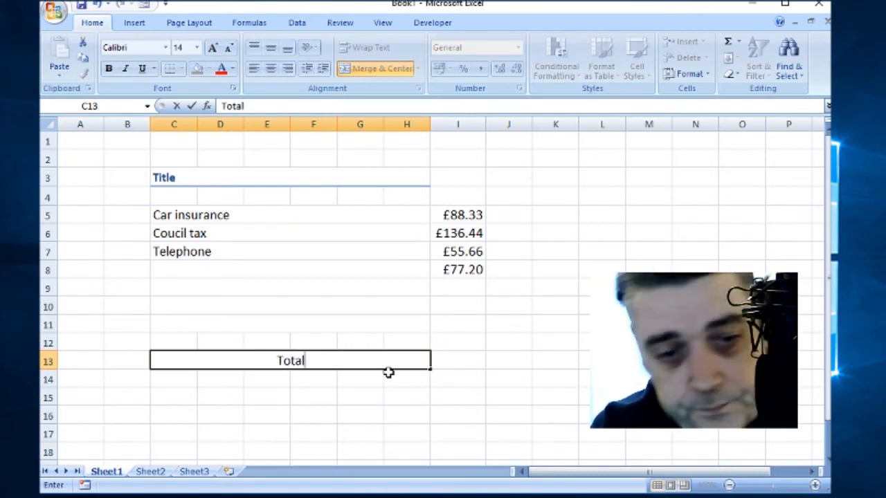
pyautogui.click(389, 323)
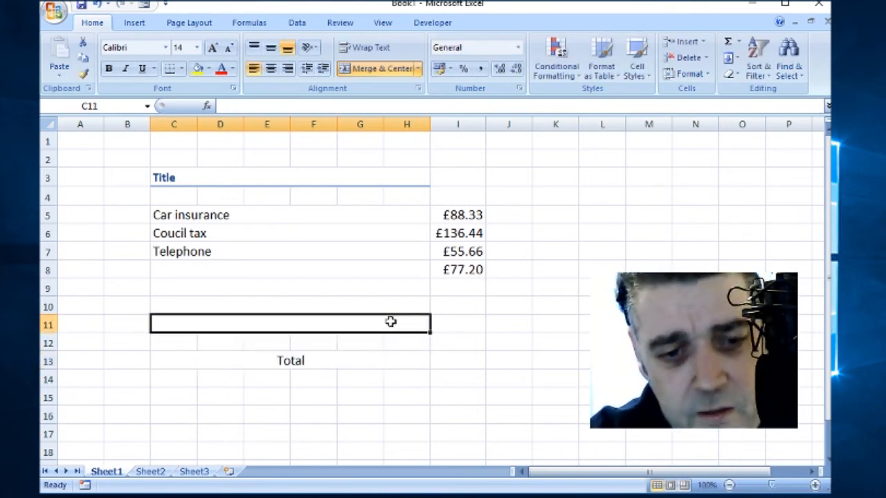
pyautogui.click(329, 367)
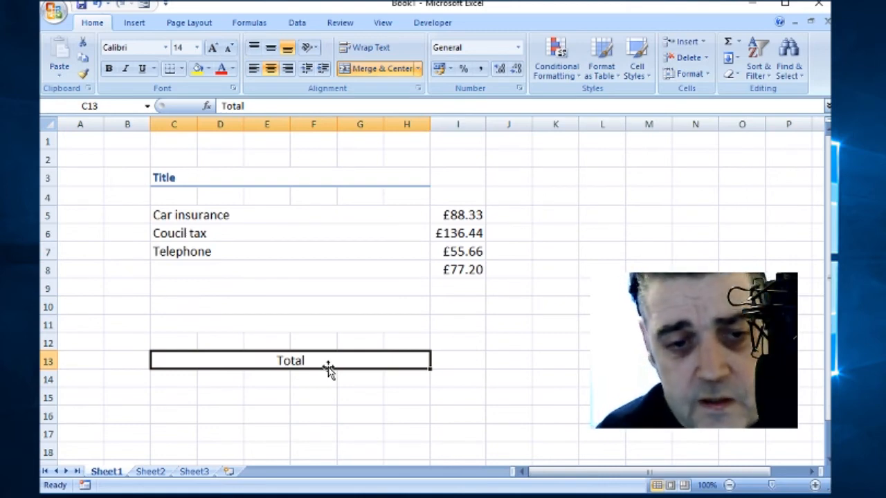
pyautogui.click(447, 361)
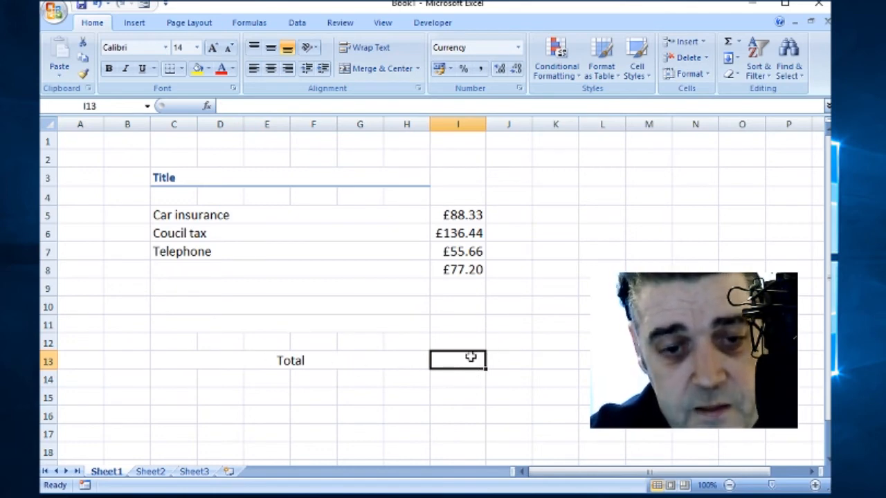
# Step: Insert an AutoSum in I13 with the range =SUM(I5:I11), totalling £357.63
pyautogui.click(739, 49)
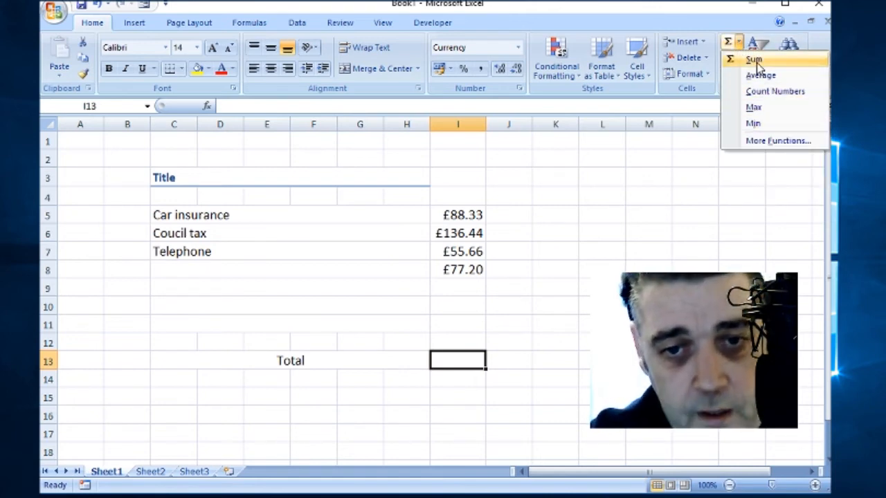
pyautogui.click(756, 60)
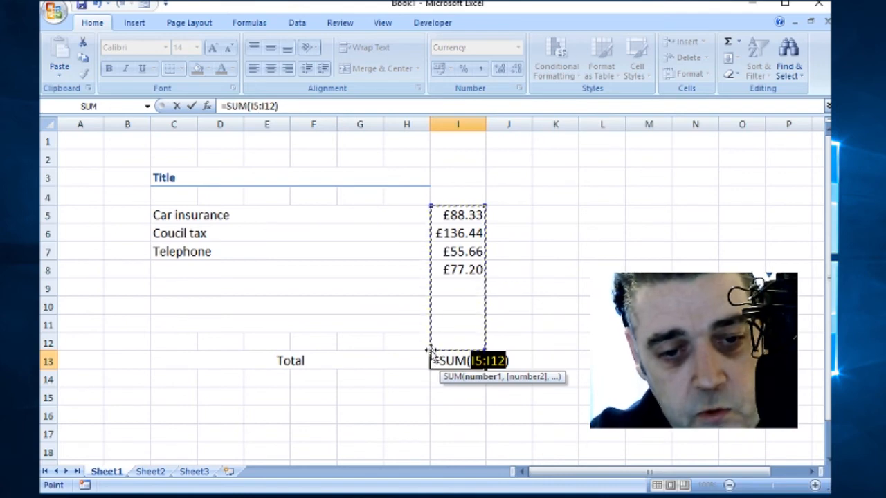
pyautogui.moveTo(431, 205); pyautogui.dragTo(367, 220)
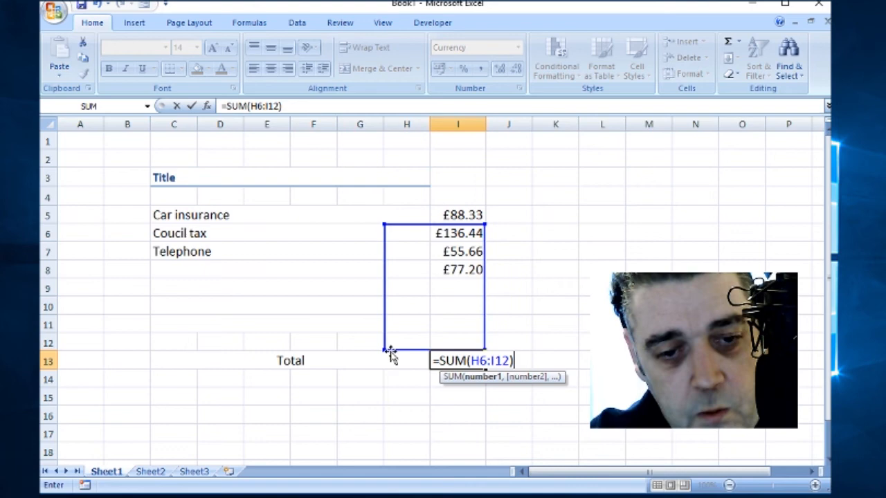
pyautogui.moveTo(384, 351); pyautogui.dragTo(426, 280)
pyautogui.moveTo(431, 229); pyautogui.dragTo(432, 206)
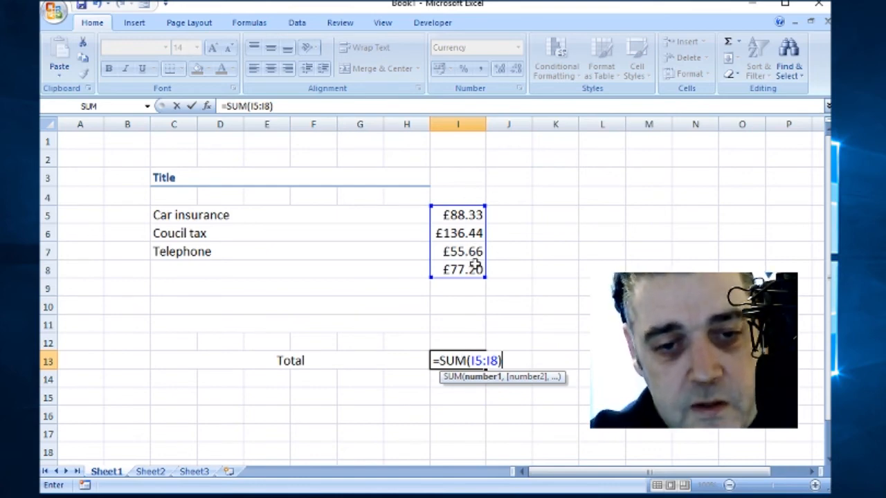
pyautogui.moveTo(483, 284); pyautogui.dragTo(483, 335)
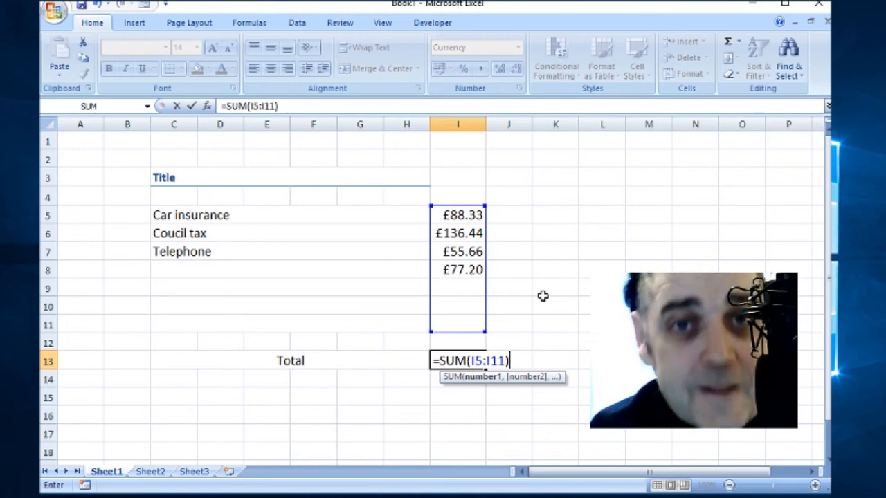
pyautogui.press('Return')
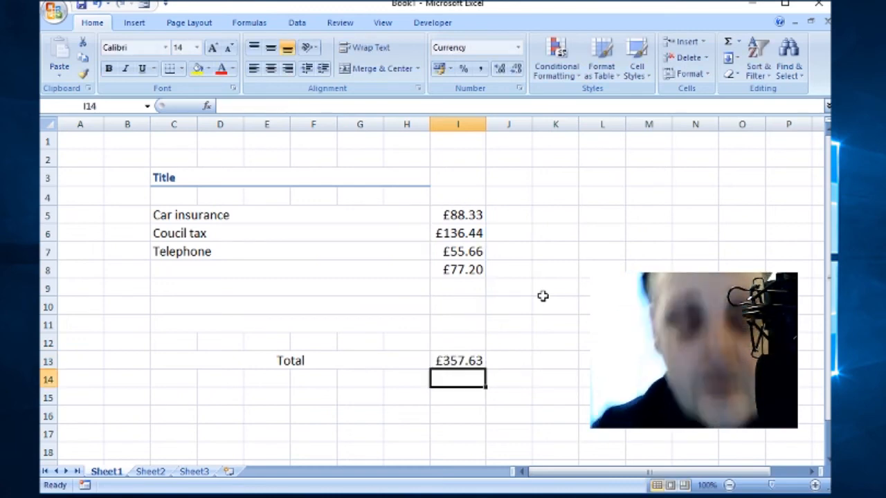
# Step: Right-align the Total label in merged cell C13:H13 so it sits beside the sum
pyautogui.click(483, 359)
pyautogui.click(381, 355)
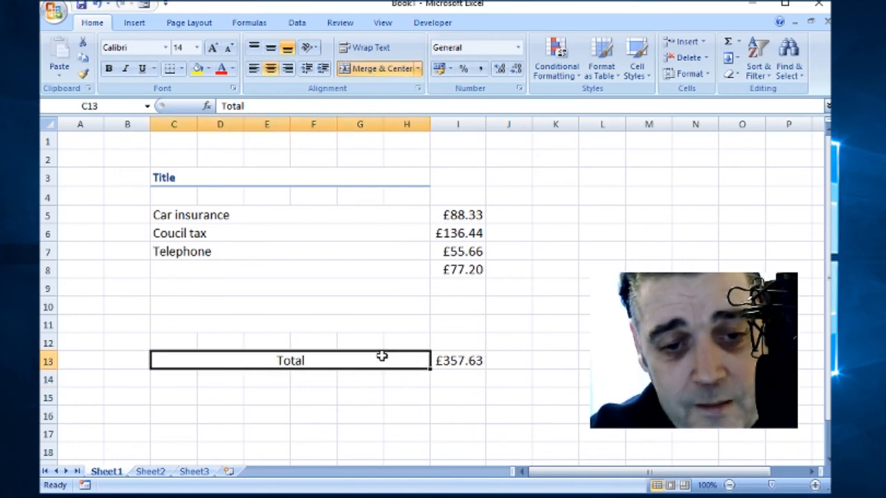
pyautogui.click(287, 68)
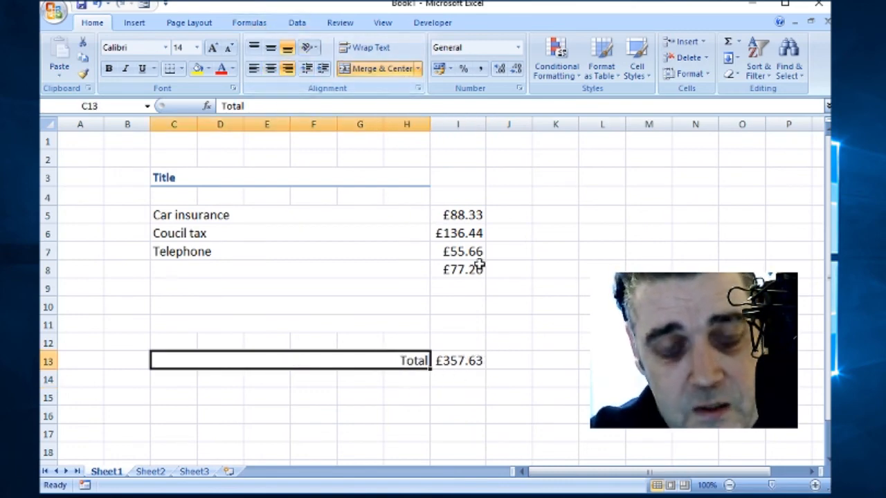
pyautogui.click(458, 287)
pyautogui.click(440, 363)
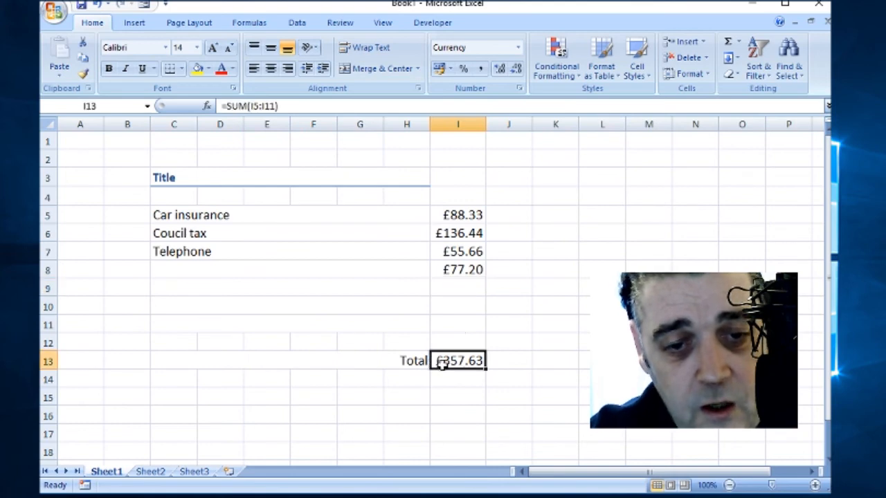
pyautogui.click(460, 289)
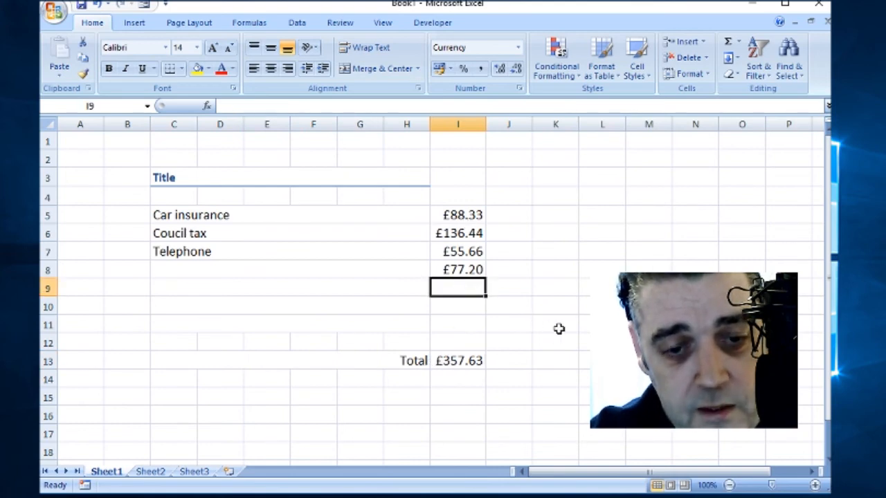
# Step: Enter 2000 in I9 and widen column I so the amounts fit
pyautogui.write('200')
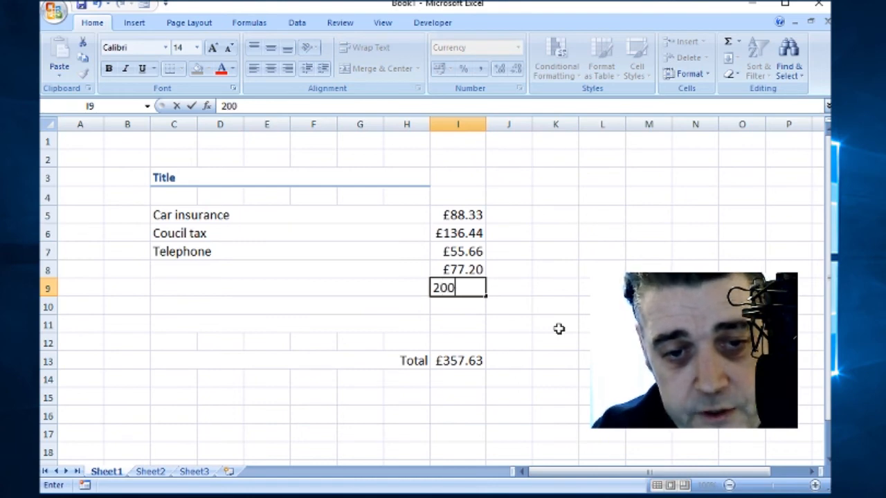
pyautogui.write('0')
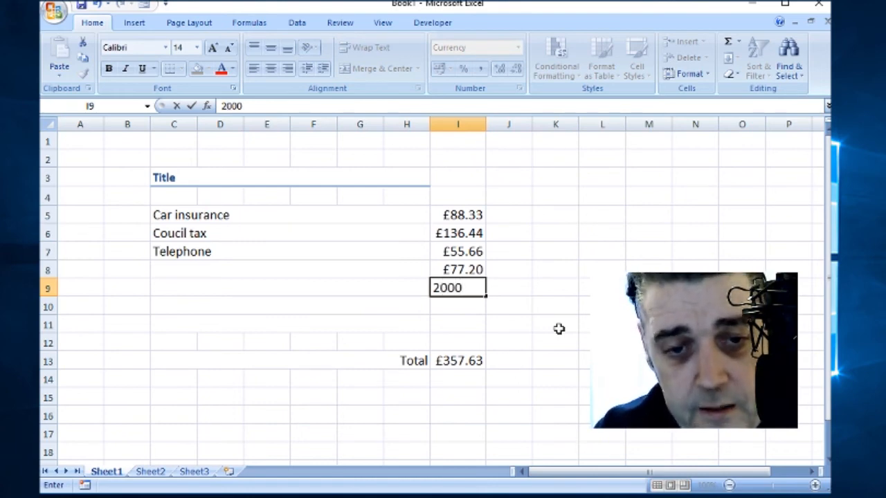
pyautogui.click(575, 285)
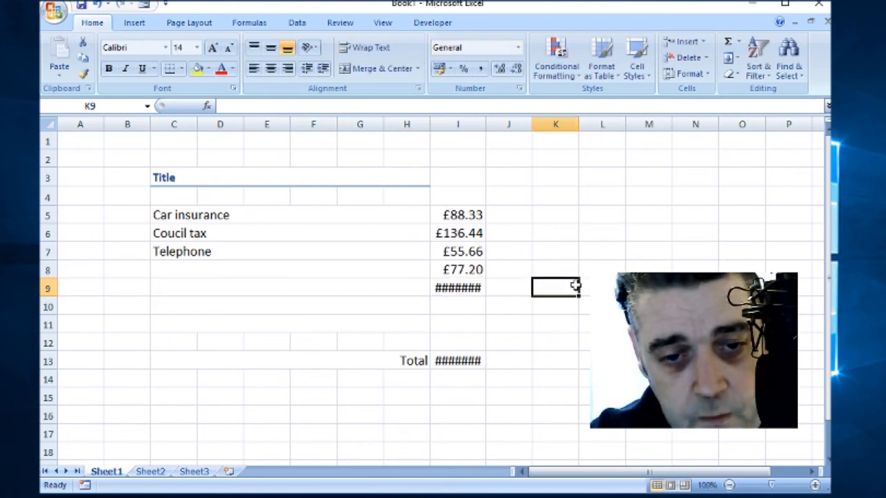
pyautogui.moveTo(486, 127); pyautogui.dragTo(530, 131)
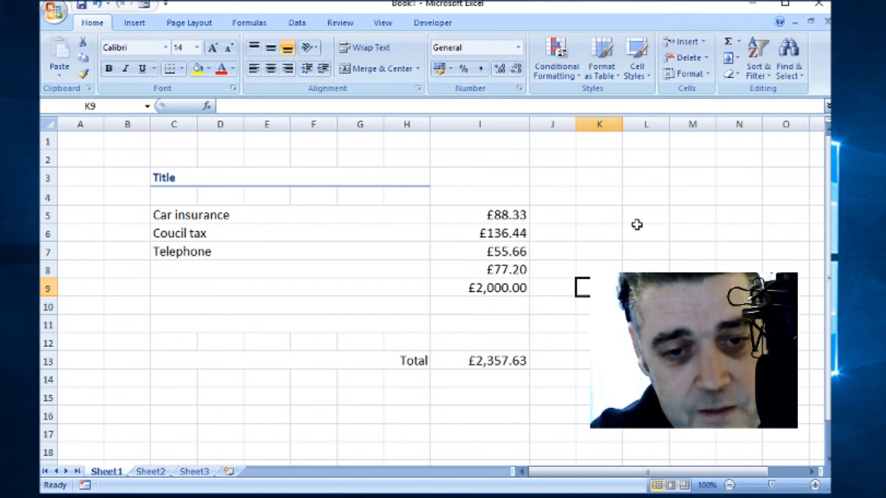
pyautogui.moveTo(527, 125)
pyautogui.mouseDown()
pyautogui.moveTo(520, 124)
pyautogui.moveTo(526, 129)
pyautogui.mouseUp()
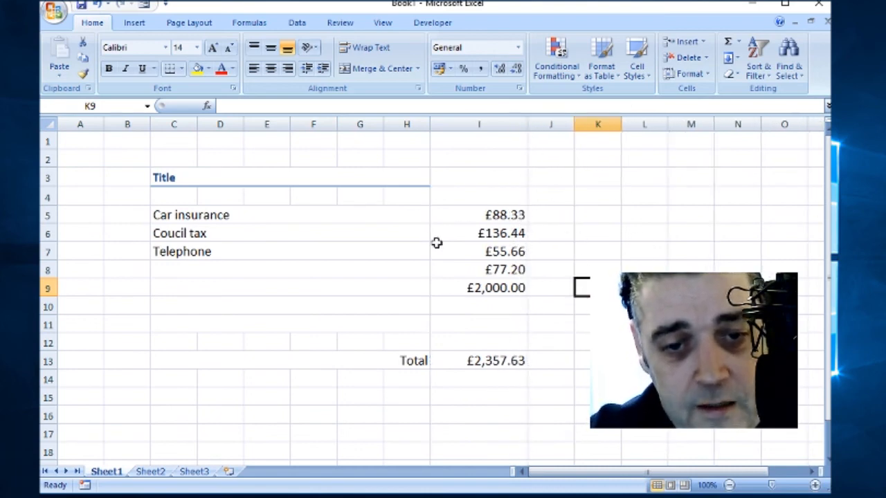
# Step: Replace the I9 amount with £555.00, raising the Total to £912.63
pyautogui.click(513, 286)
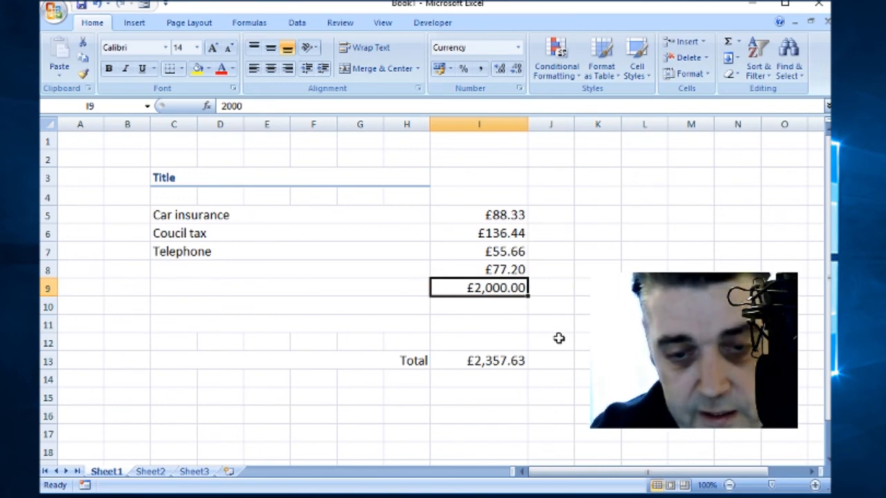
pyautogui.write('555')
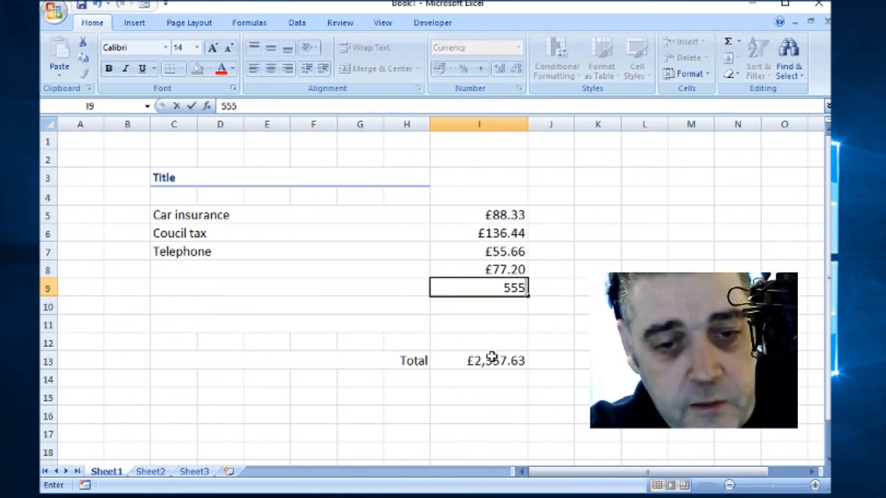
pyautogui.click(559, 267)
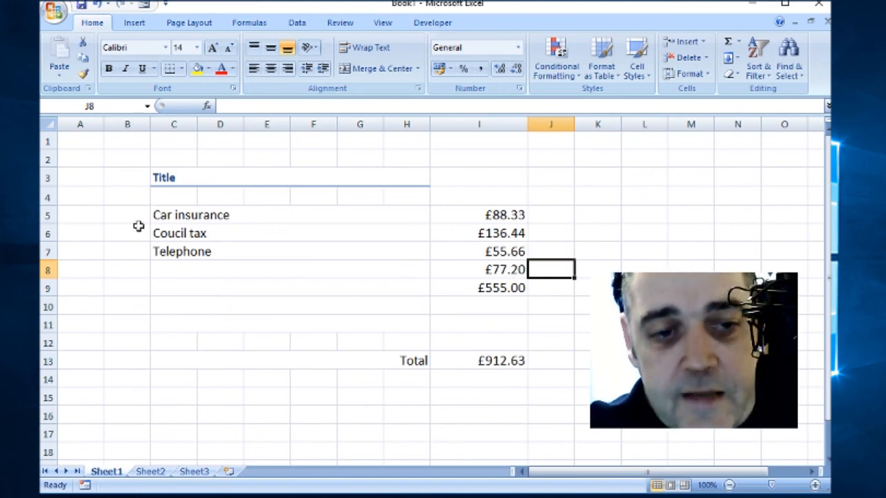
pyautogui.moveTo(159, 214); pyautogui.dragTo(496, 327)
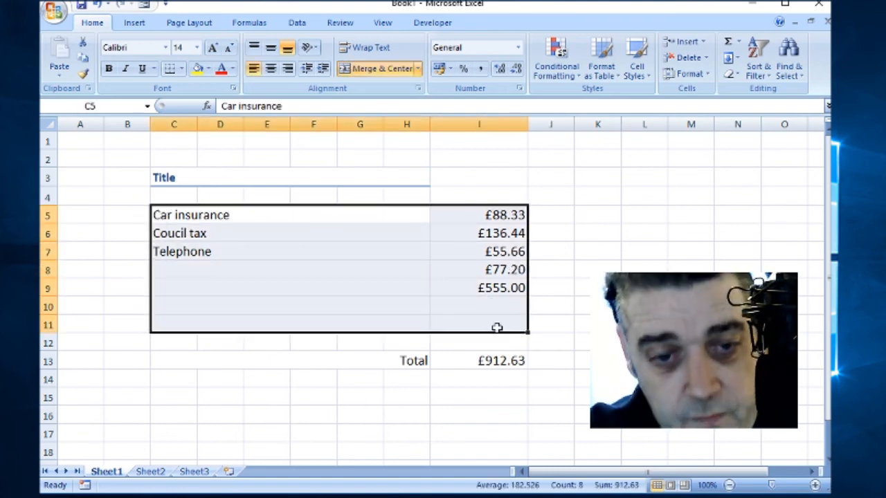
# Step: Apply All Borders to the item table C5:I11
pyautogui.click(183, 69)
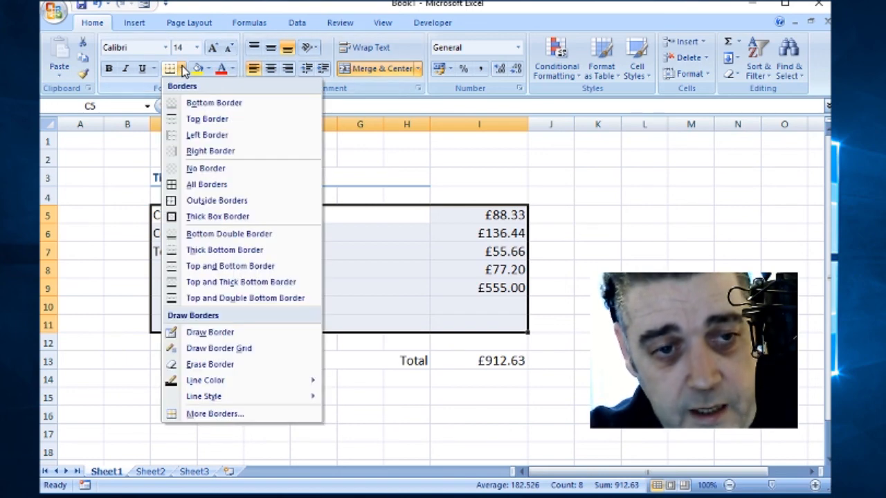
pyautogui.click(215, 190)
pyautogui.click(554, 256)
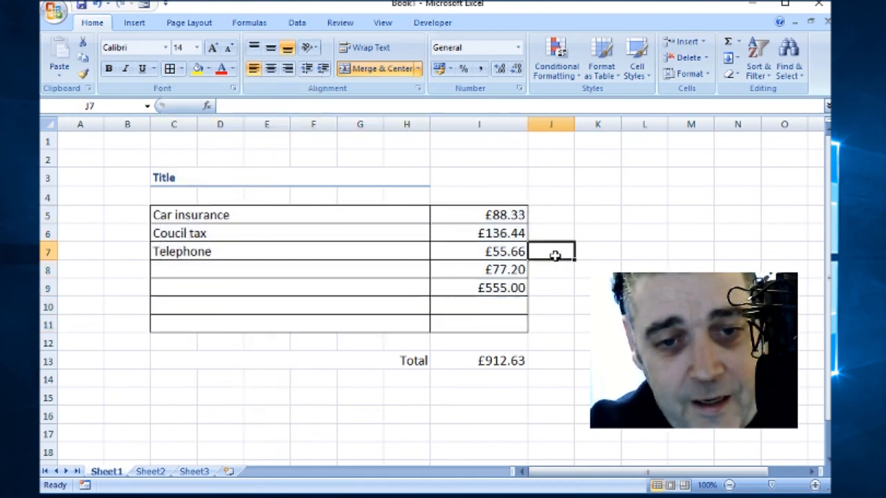
pyautogui.moveTo(312, 211); pyautogui.dragTo(312, 312)
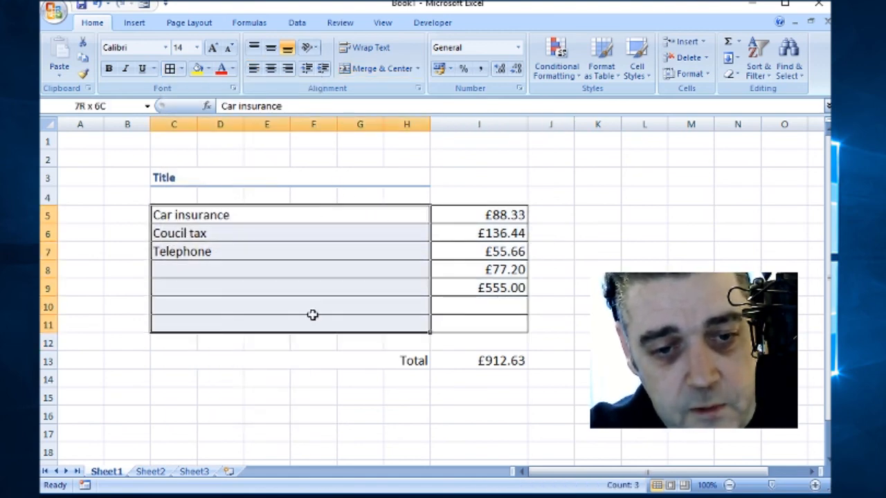
# Step: Fill the item name cells C5:H10 light blue
pyautogui.click(208, 69)
pyautogui.click(233, 118)
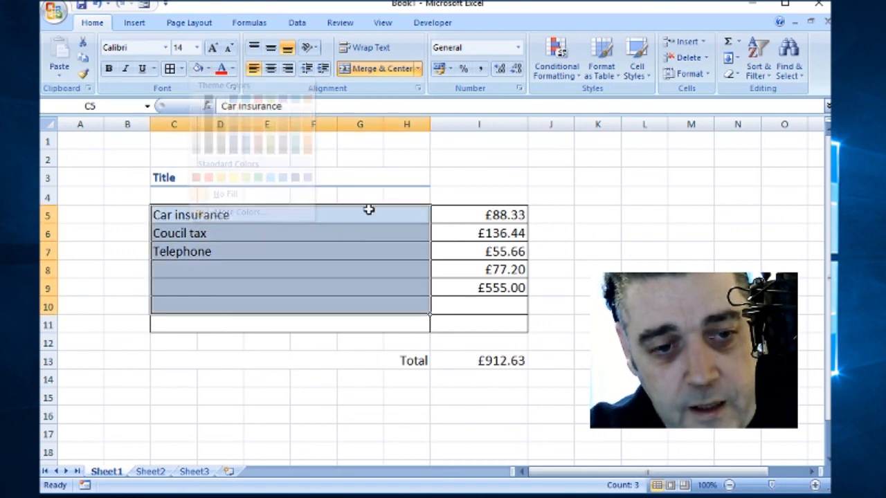
pyautogui.click(490, 234)
# Step: Fill the amounts I5:I10 and the total in I13 darker blue
pyautogui.moveTo(484, 214); pyautogui.dragTo(484, 308)
pyautogui.click(209, 68)
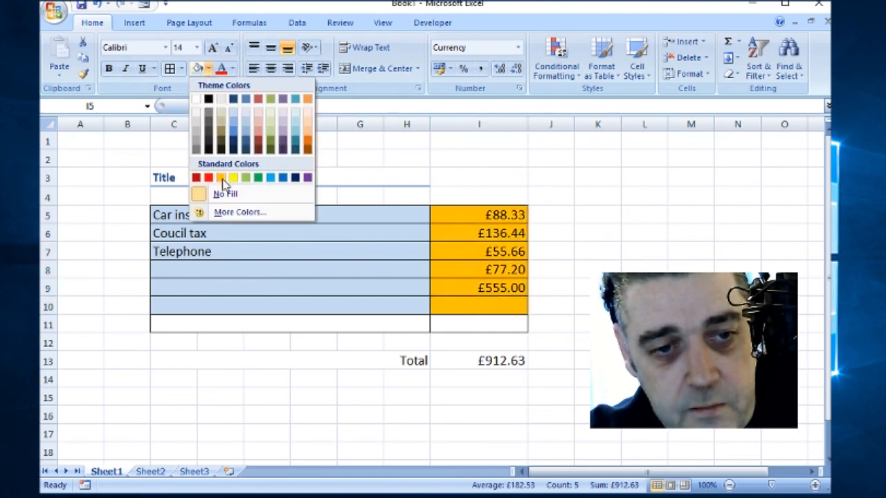
pyautogui.click(246, 131)
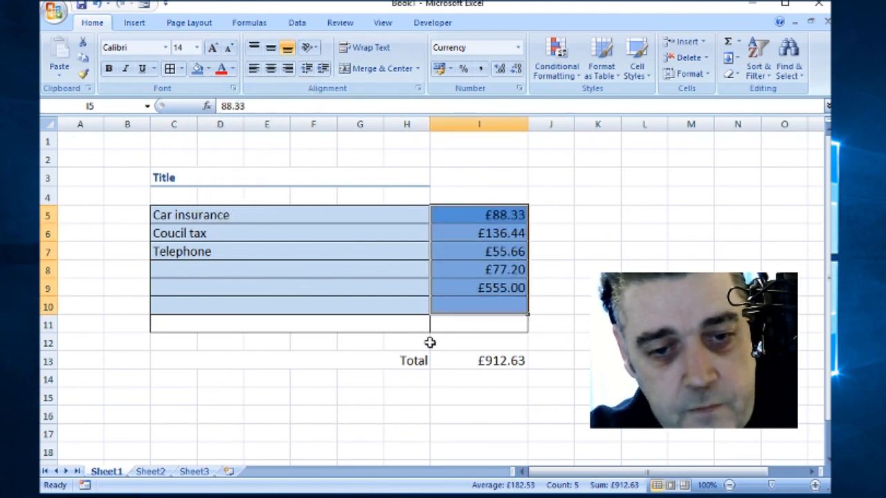
pyautogui.click(490, 360)
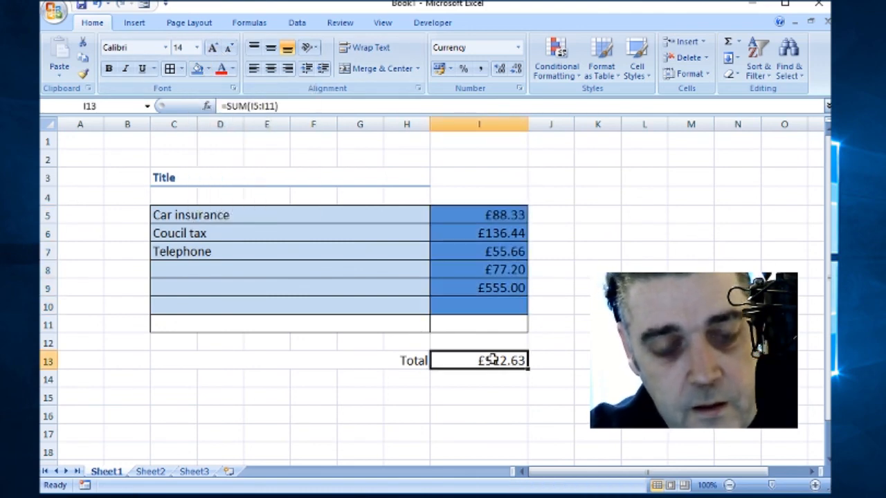
pyautogui.click(197, 69)
# Step: Fill the merged Total label cell olive green
pyautogui.click(405, 360)
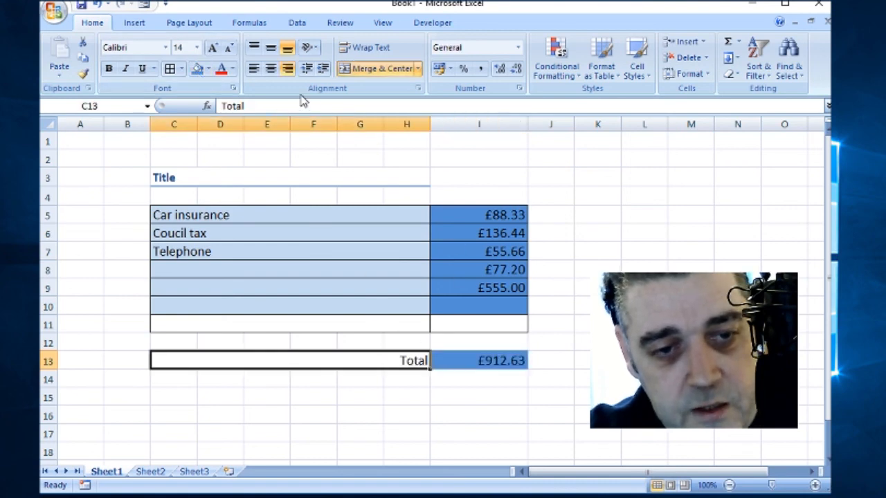
pyautogui.click(207, 70)
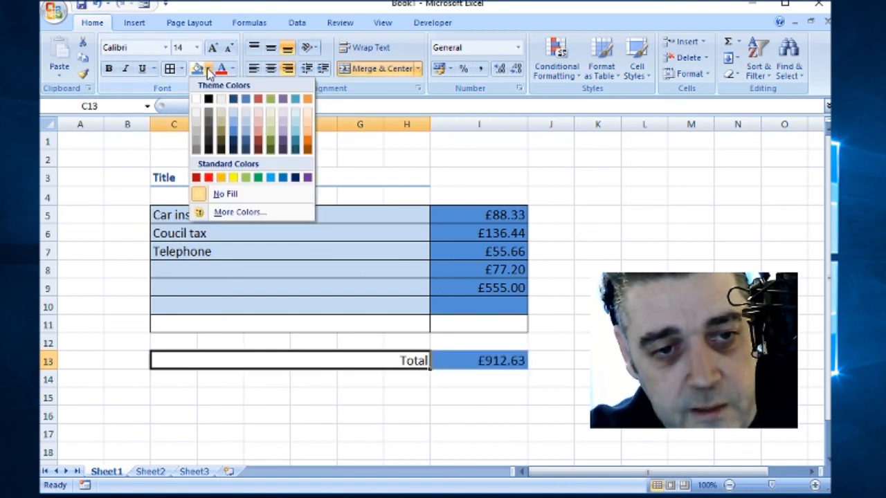
pyautogui.click(272, 137)
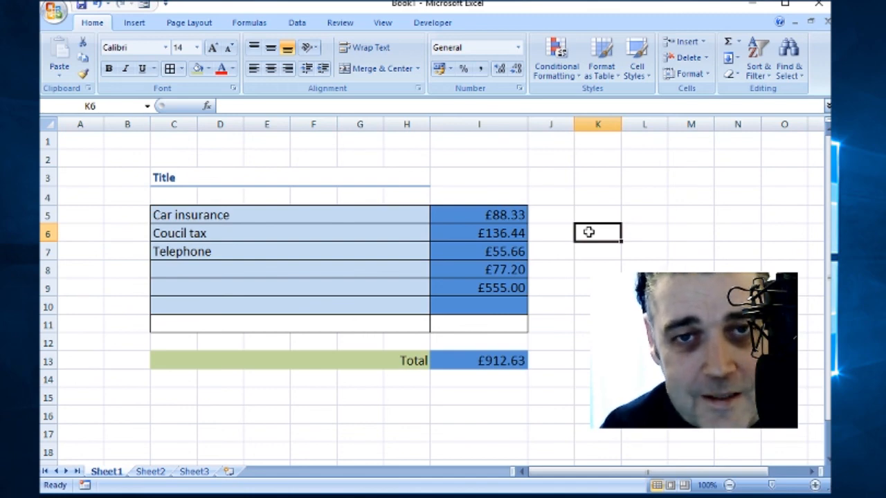
pyautogui.click(607, 210)
pyautogui.moveTo(691, 290); pyautogui.dragTo(692, 304)
pyautogui.click(742, 261)
pyautogui.moveTo(683, 196); pyautogui.dragTo(582, 362)
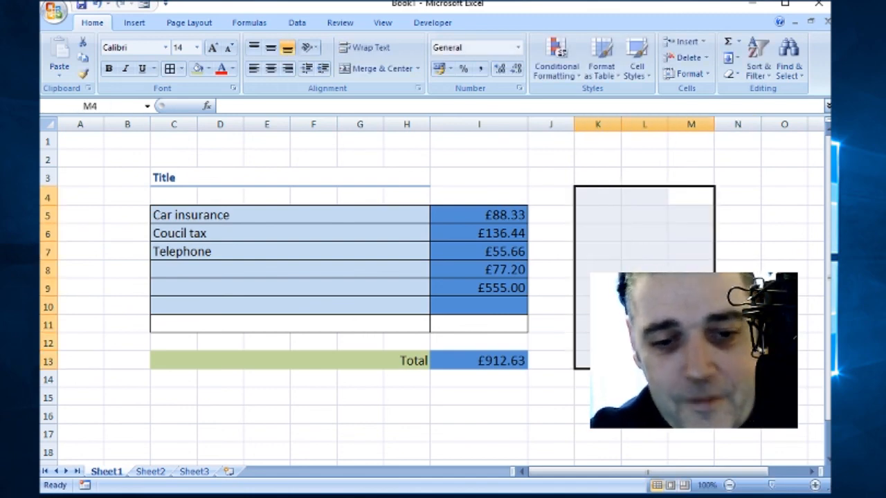